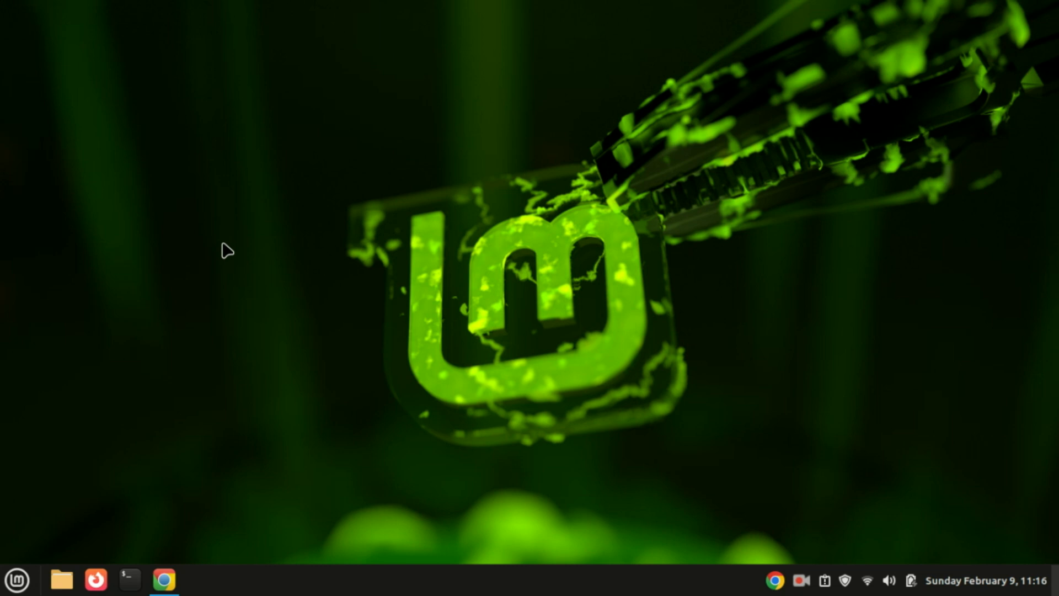
Step: Open a maximized terminal and refresh the package lists with sudo apt update, authenticating with the account password
key(ctrl+alt+t)
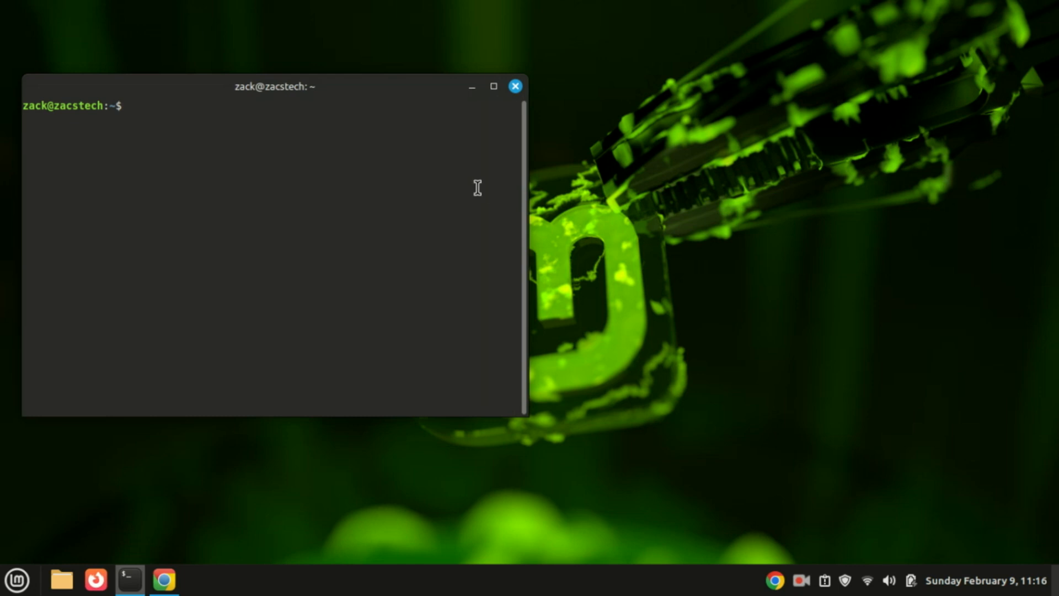
click(494, 87)
text(sudo apt update)
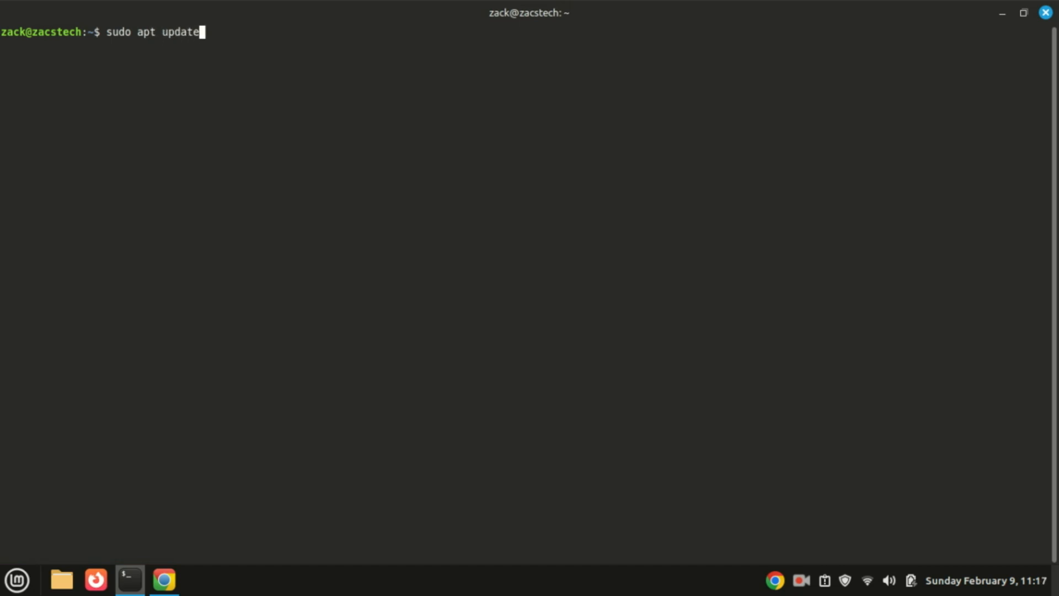
key(Return)
text(********)
key(Return)
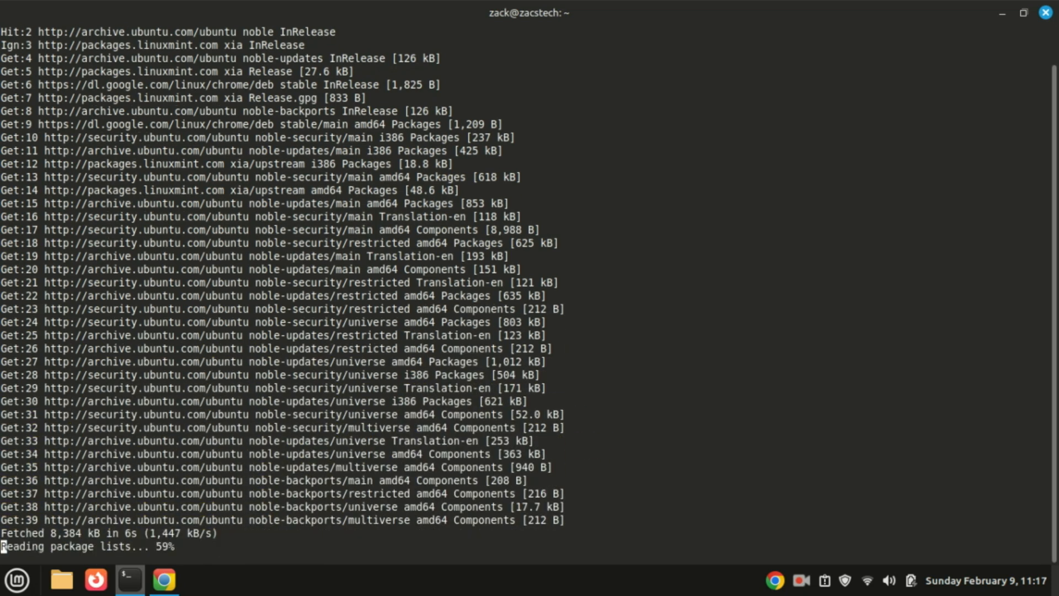
Step: Upgrade all installed packages with sudo apt upgrade, accept the installation, and clear the terminal
text(apt up)
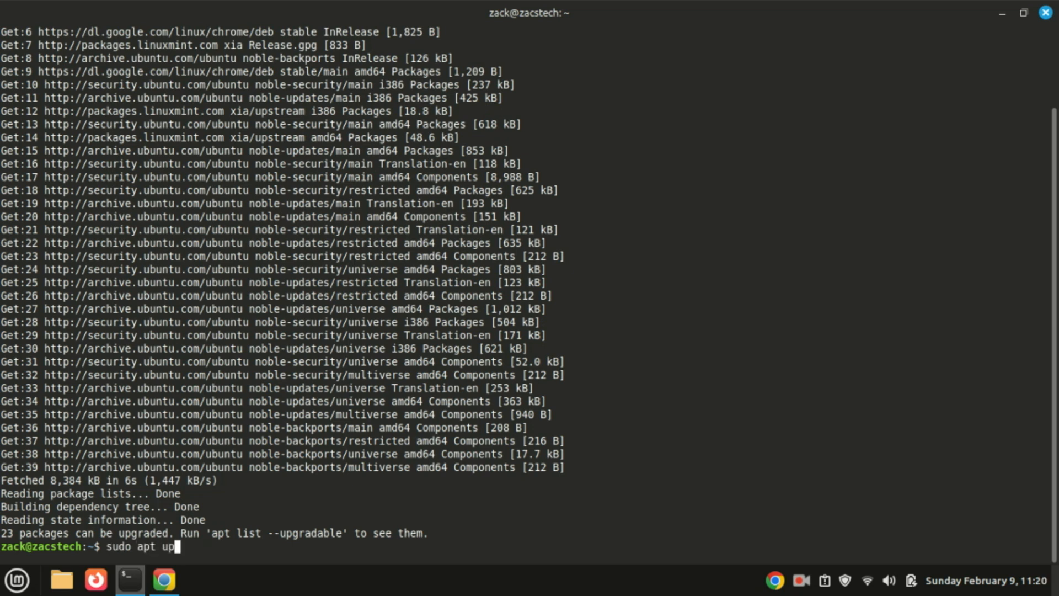
text(grade)
key(Return)
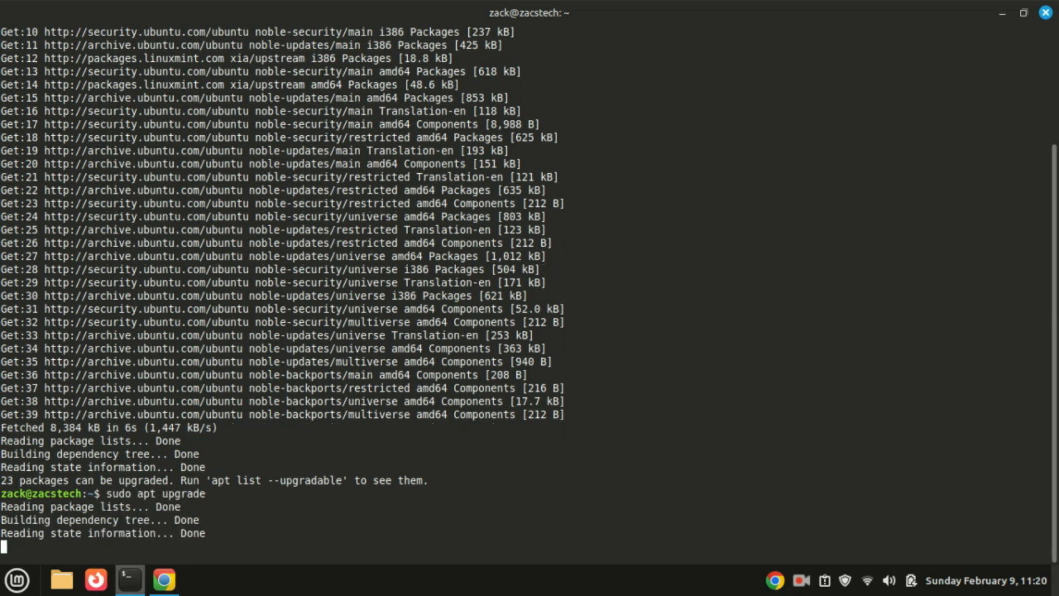
text(y)
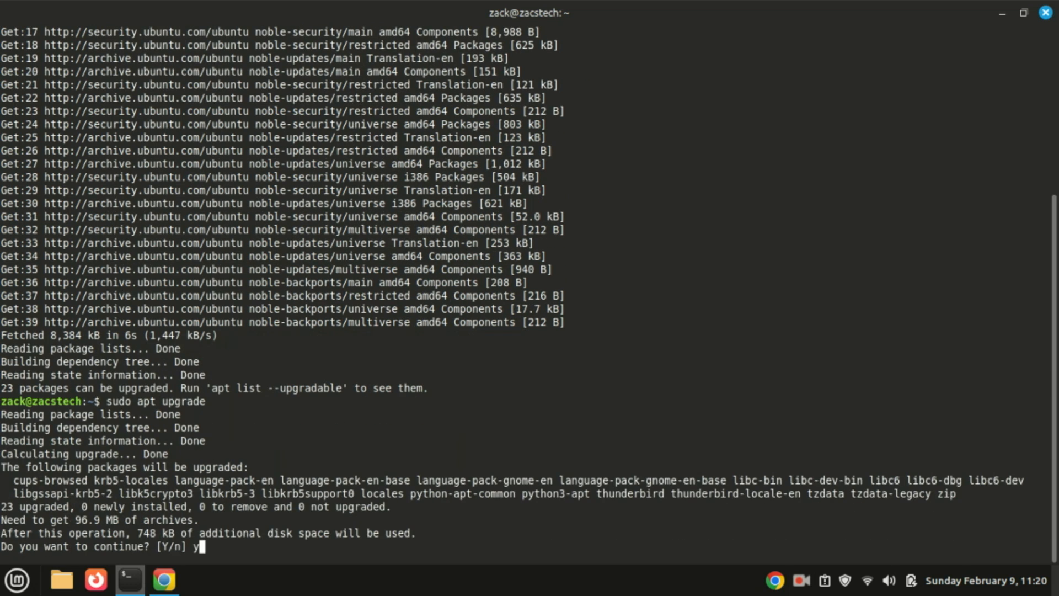
key(Return)
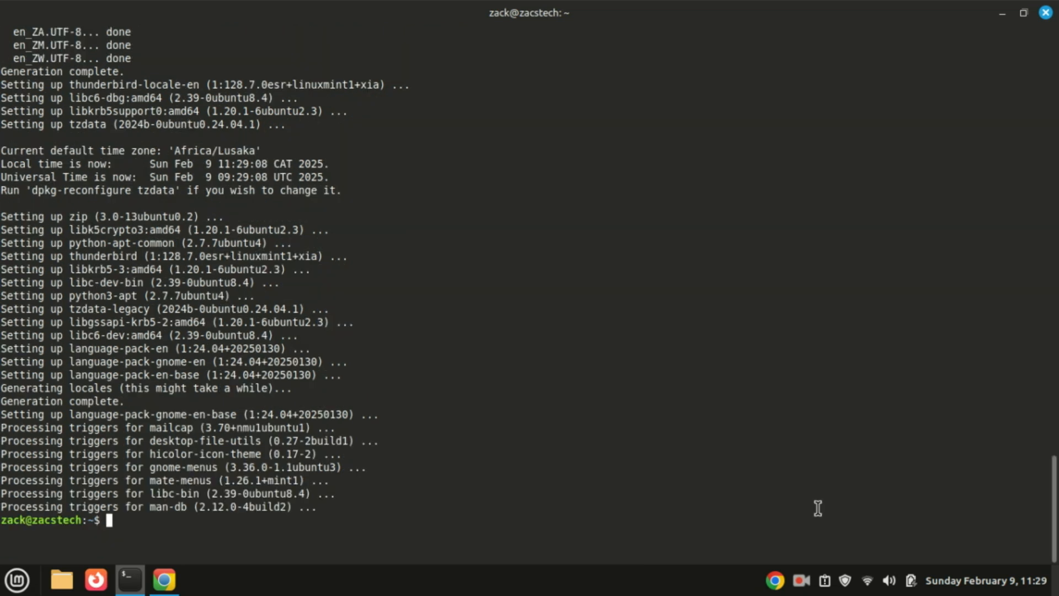
text(clear)
key(Return)
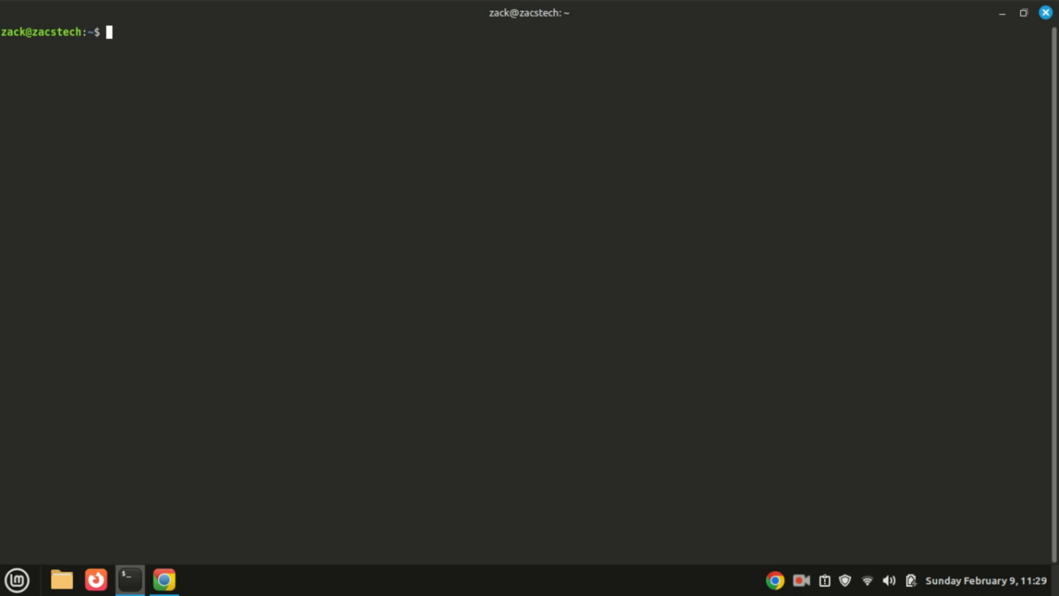
Step: Install the gnome-boxes package with sudo apt install and agree to its additional packages
text(sudo apt install )
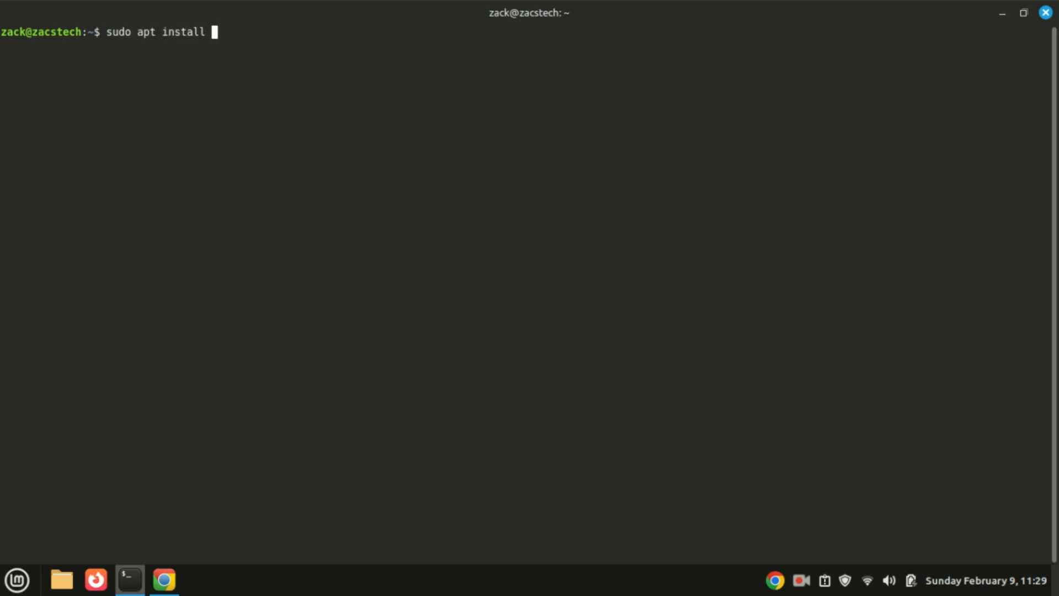
text(gnome-boxes)
key(Return)
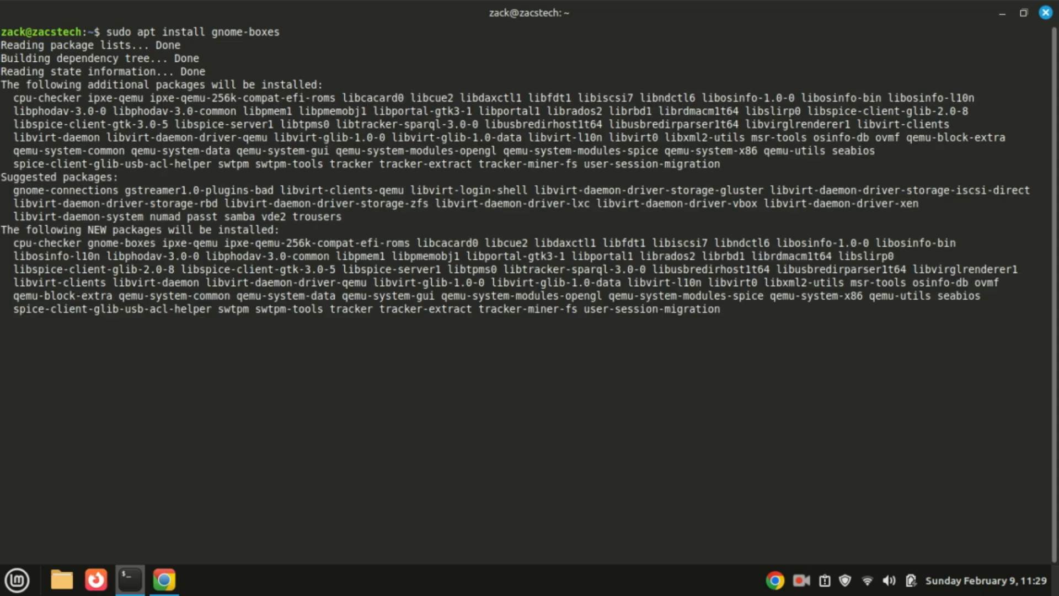
text(y)
key(Return)
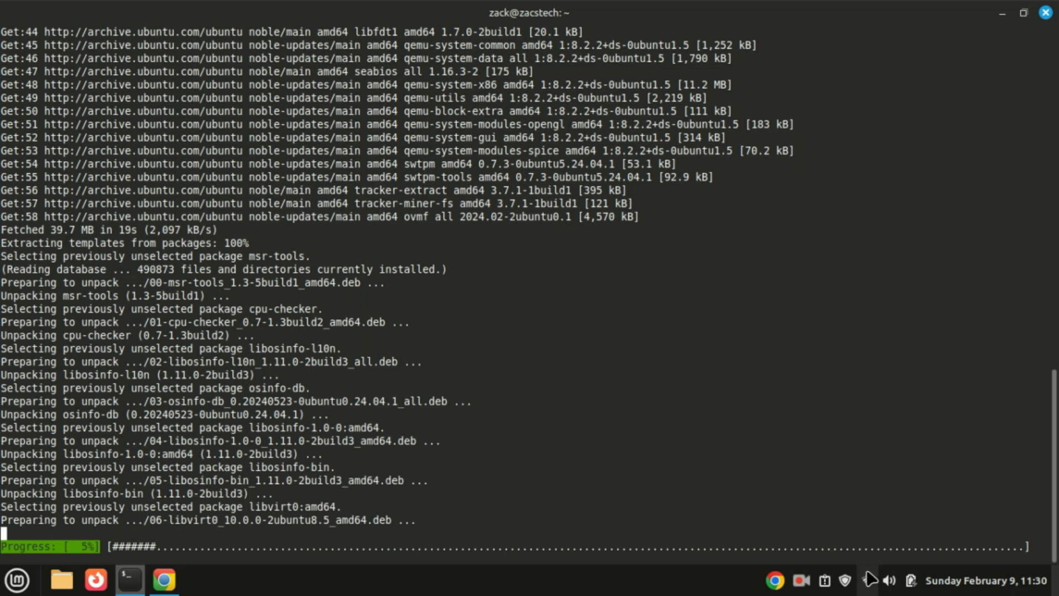
click(801, 581)
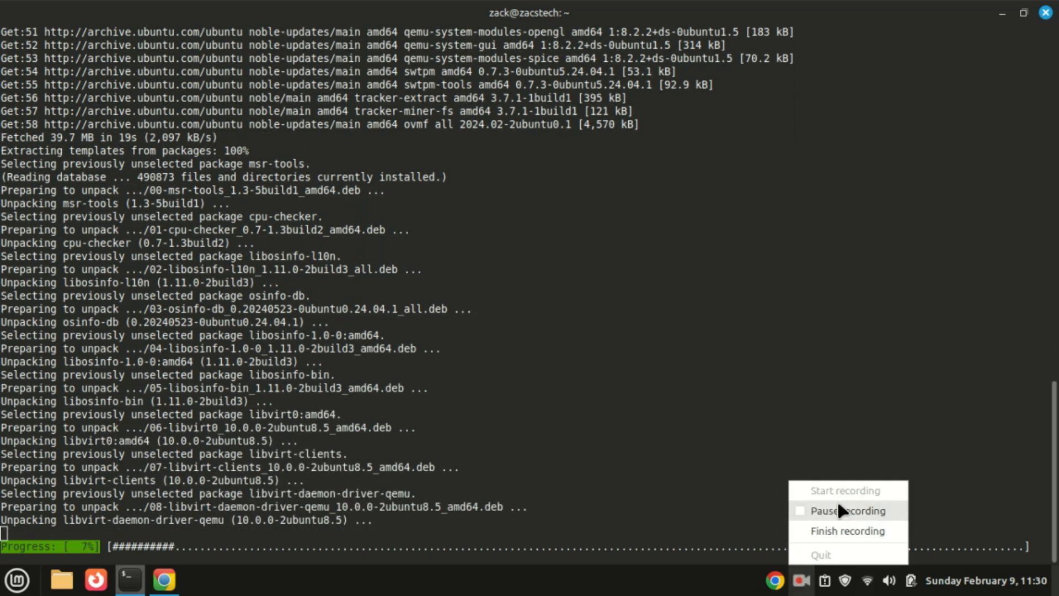
click(837, 502)
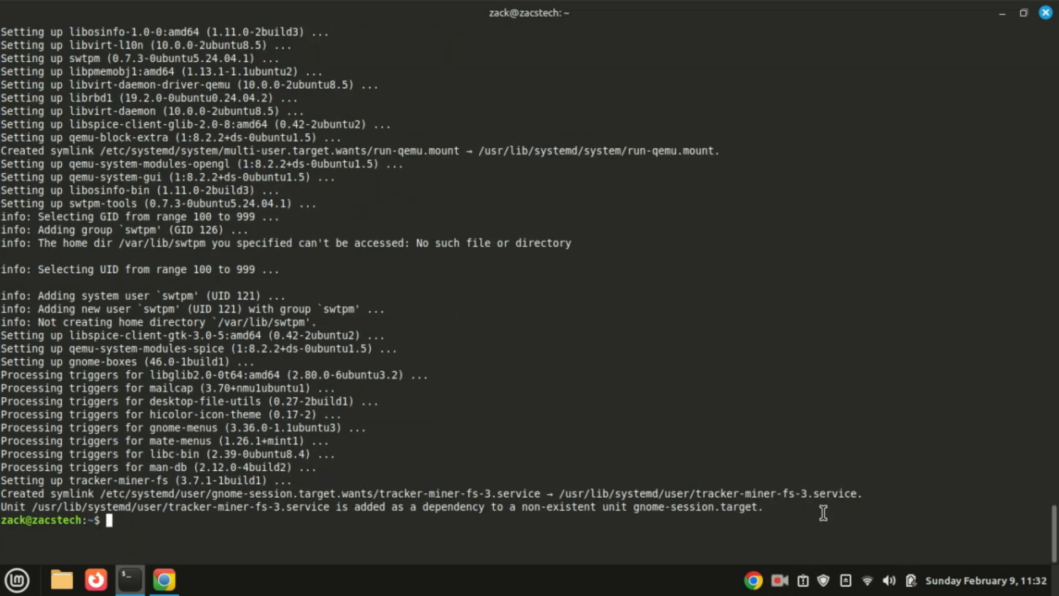
Step: Clear the terminal output and close the terminal window
text(clear)
key(Return)
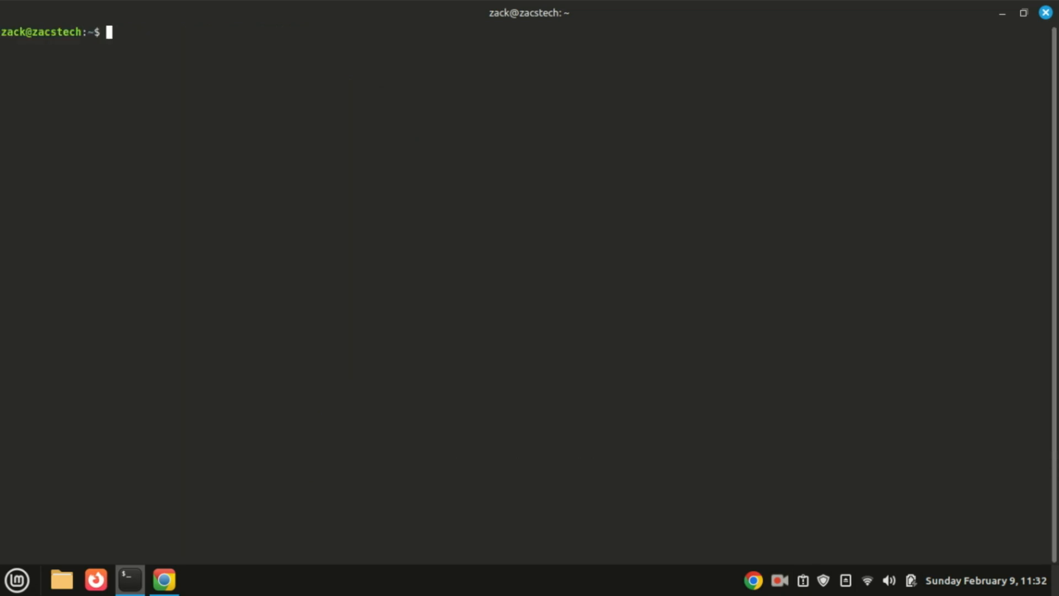
click(1044, 13)
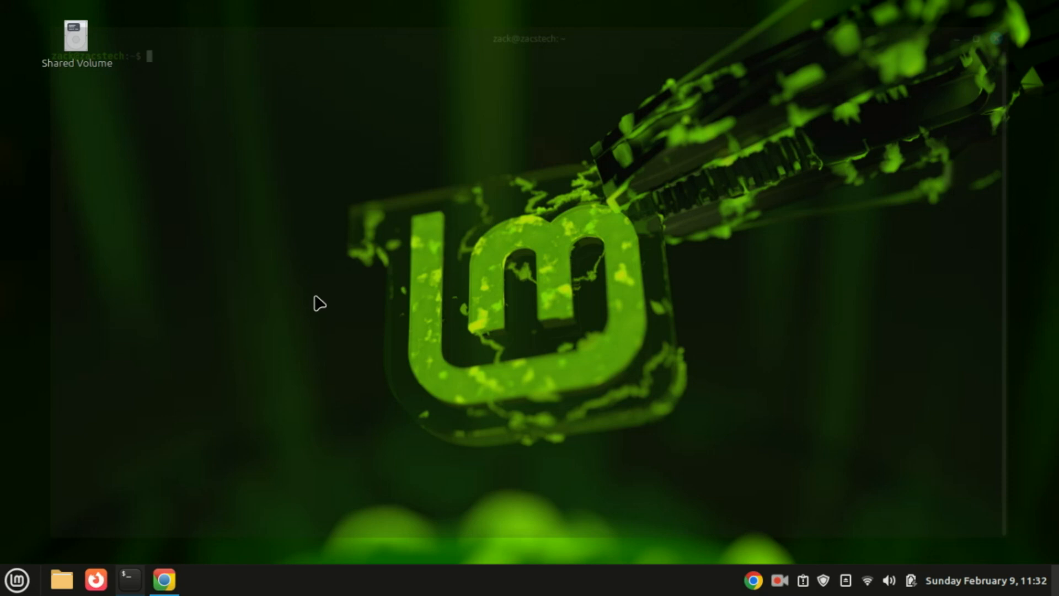
Step: Search the installed applications for "box" and launch Boxes
click(16, 579)
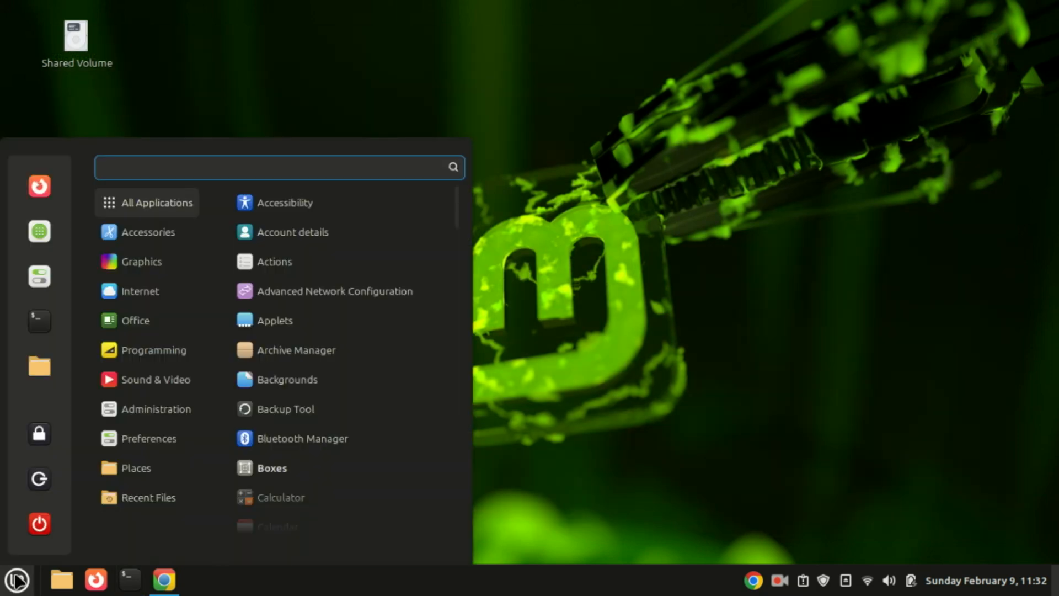
text(box)
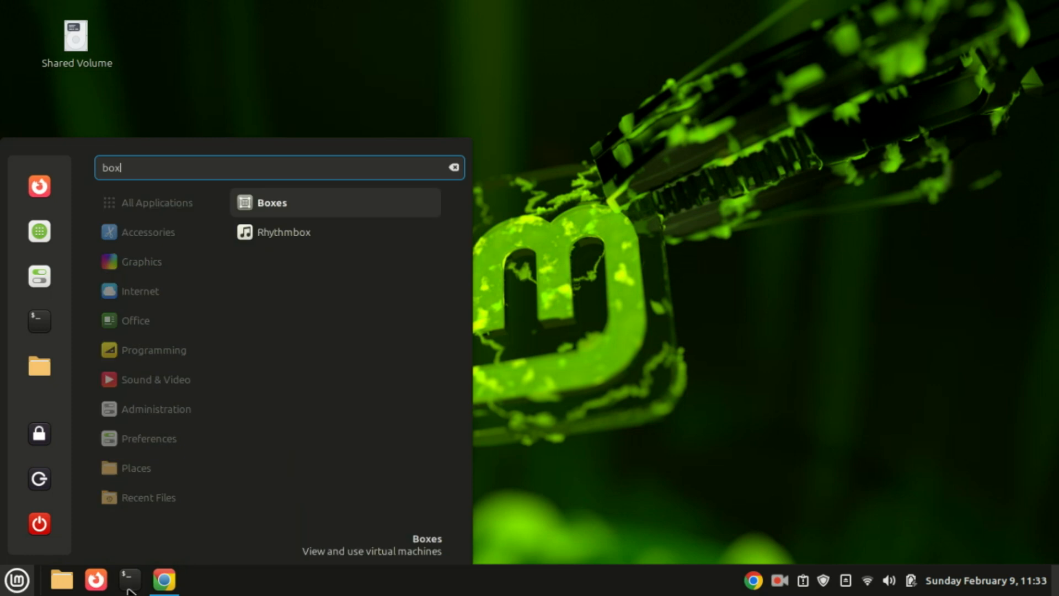
click(291, 202)
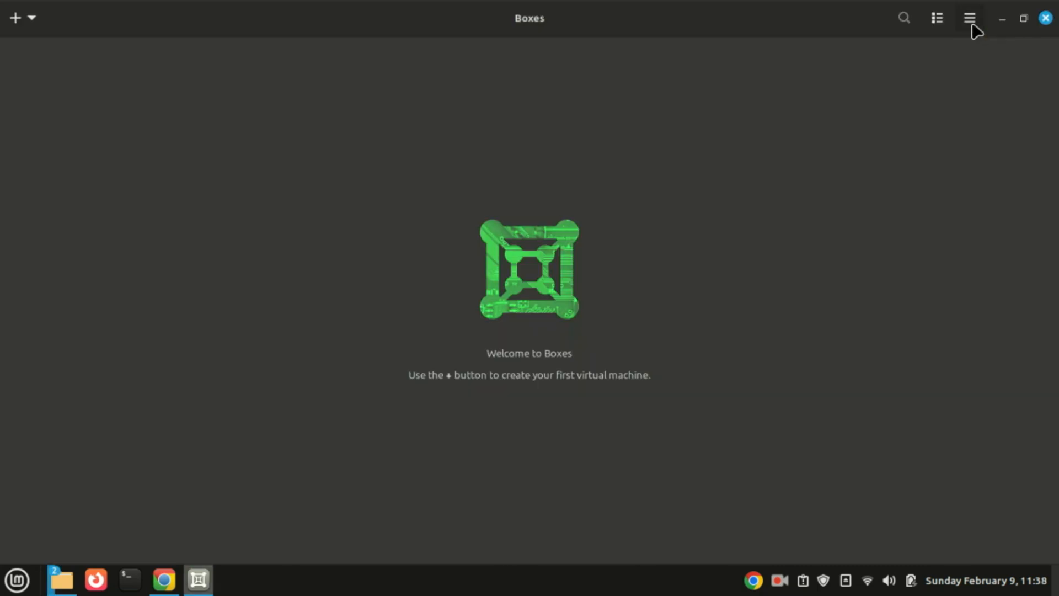
Step: Check the installed version in the About Boxes information, then close it
click(970, 19)
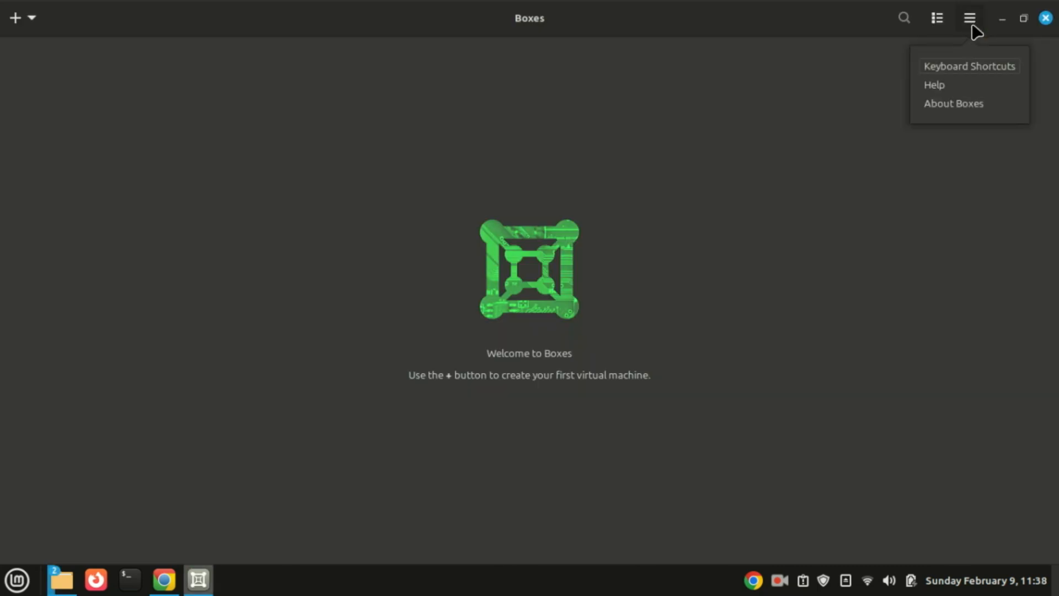
click(959, 103)
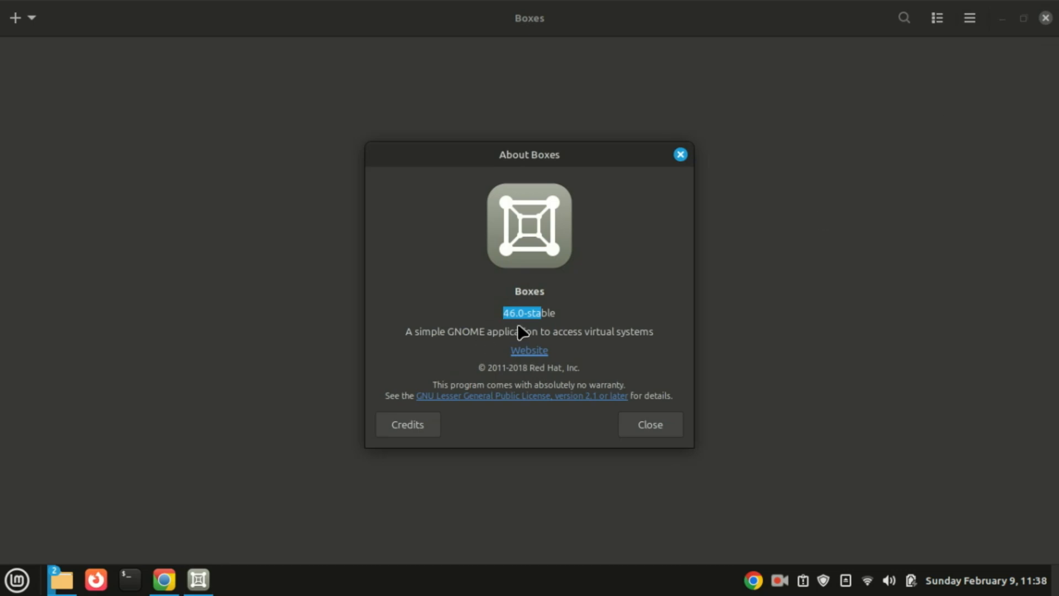
drag(500, 316, 539, 316)
click(651, 424)
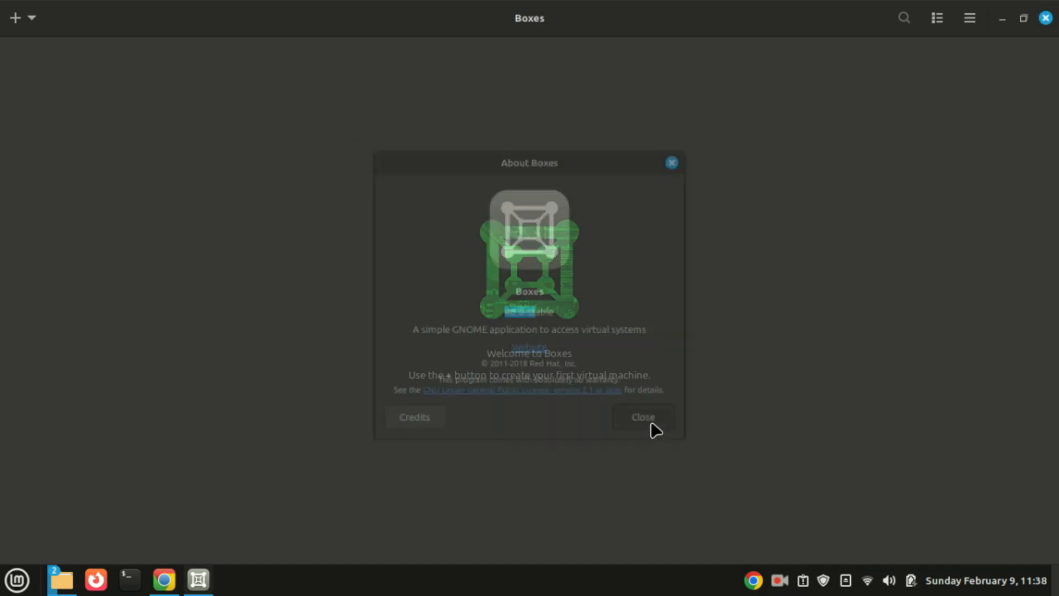
Step: Review the list of keyboard shortcuts for Boxes and close it
click(972, 21)
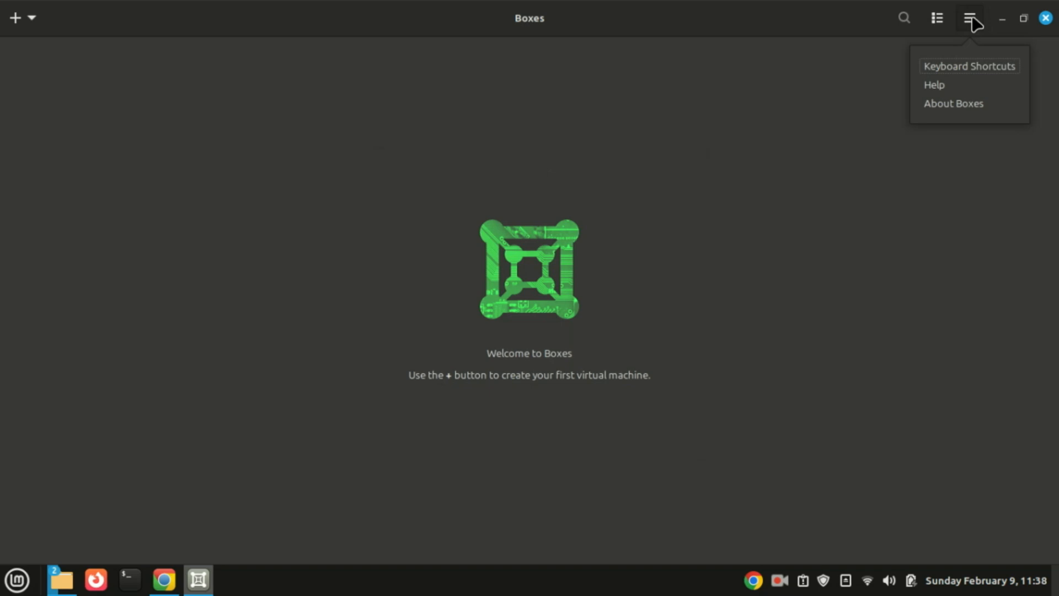
click(972, 66)
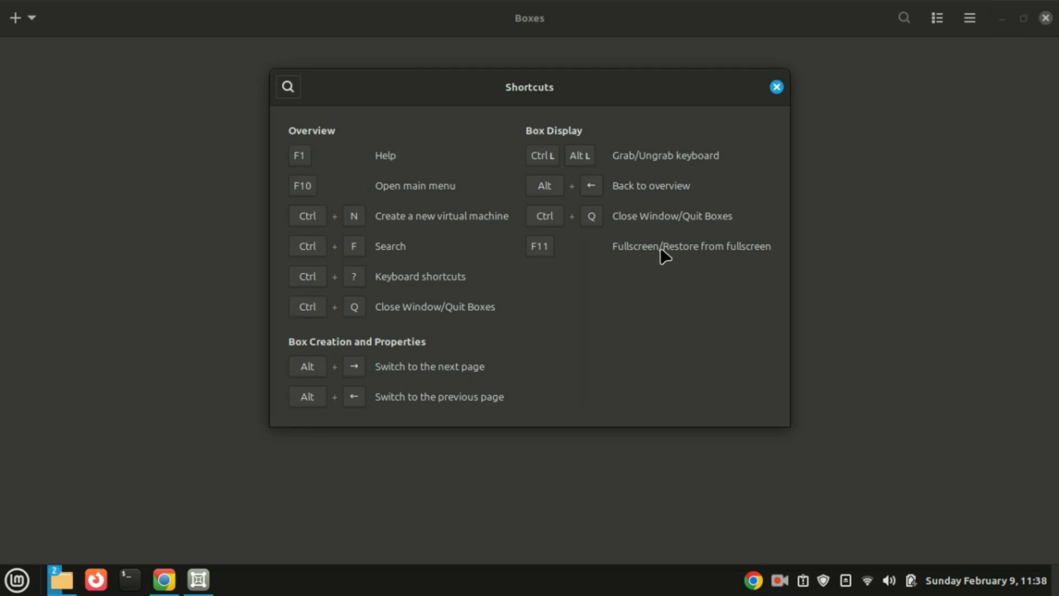
click(777, 87)
Step: Browse the operating systems available for download, start downloading Fedora Workstation 40 x86_64 (Live), and cancel that download
click(17, 18)
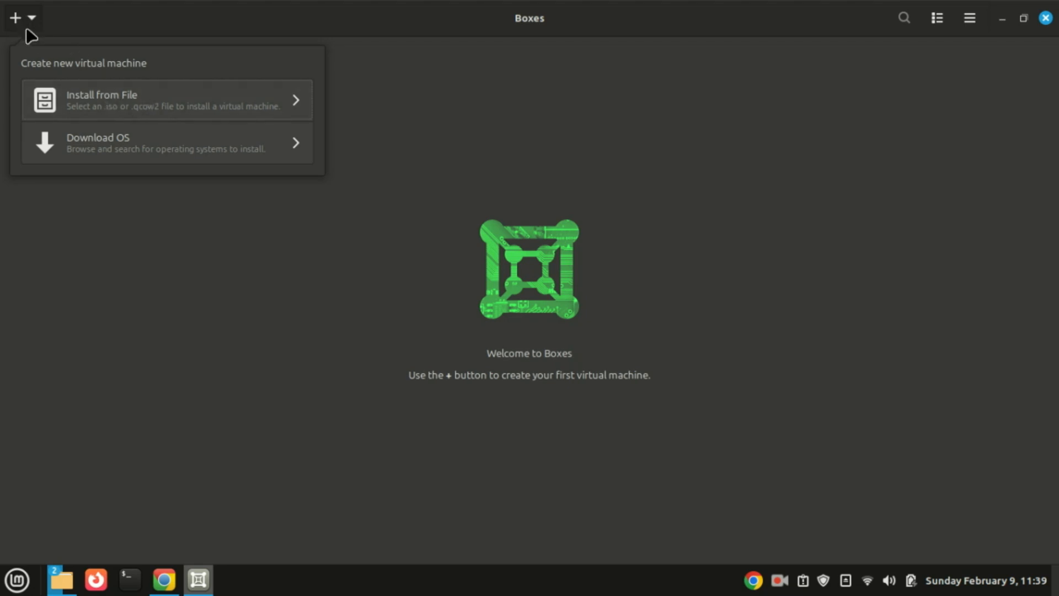
click(125, 147)
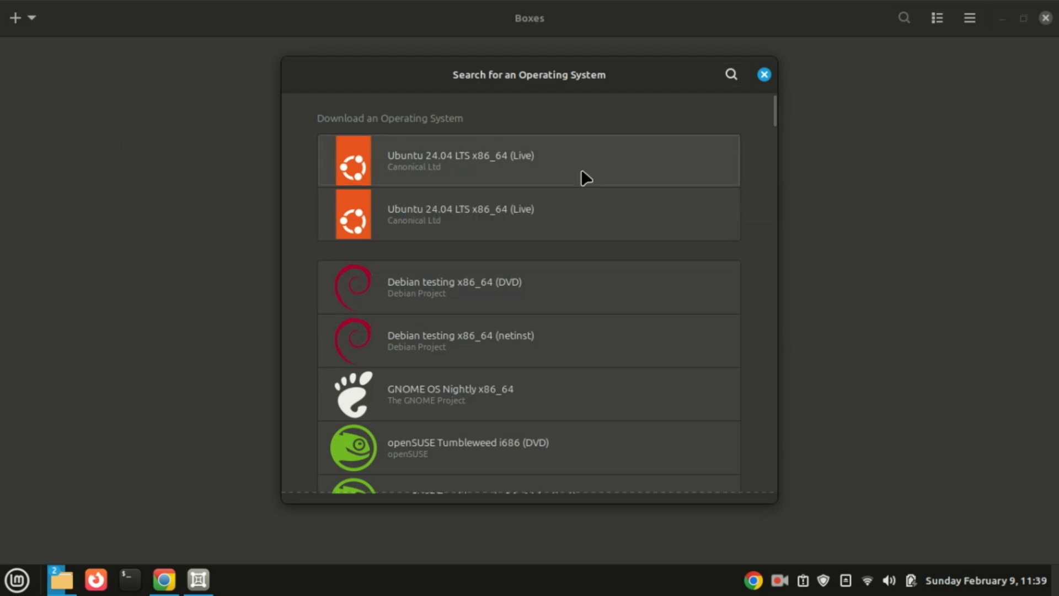
scroll(582, 171, down, 3)
scroll(582, 171, down, 10)
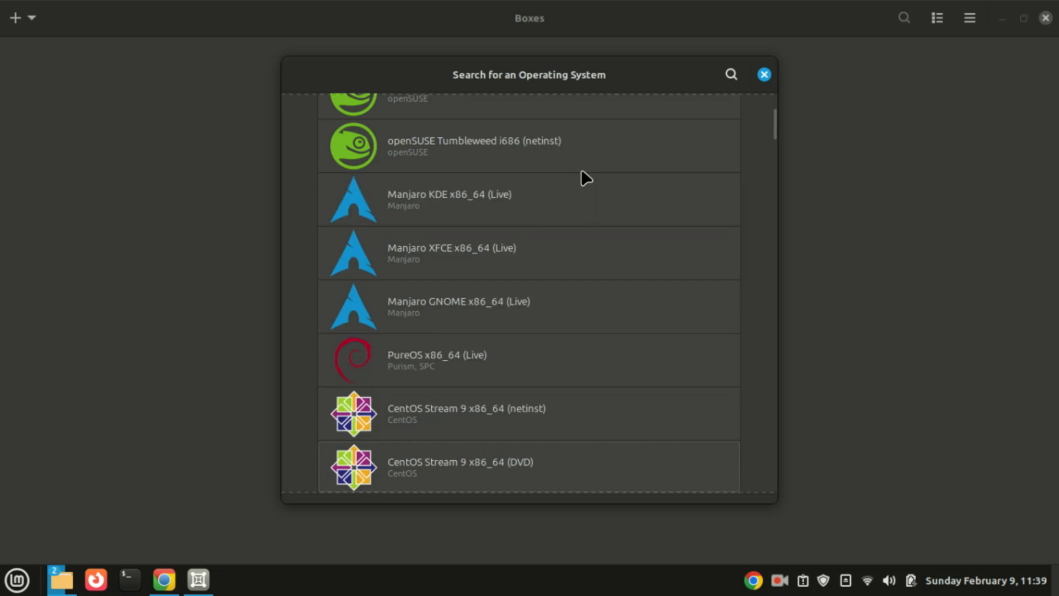
scroll(582, 171, down, 10)
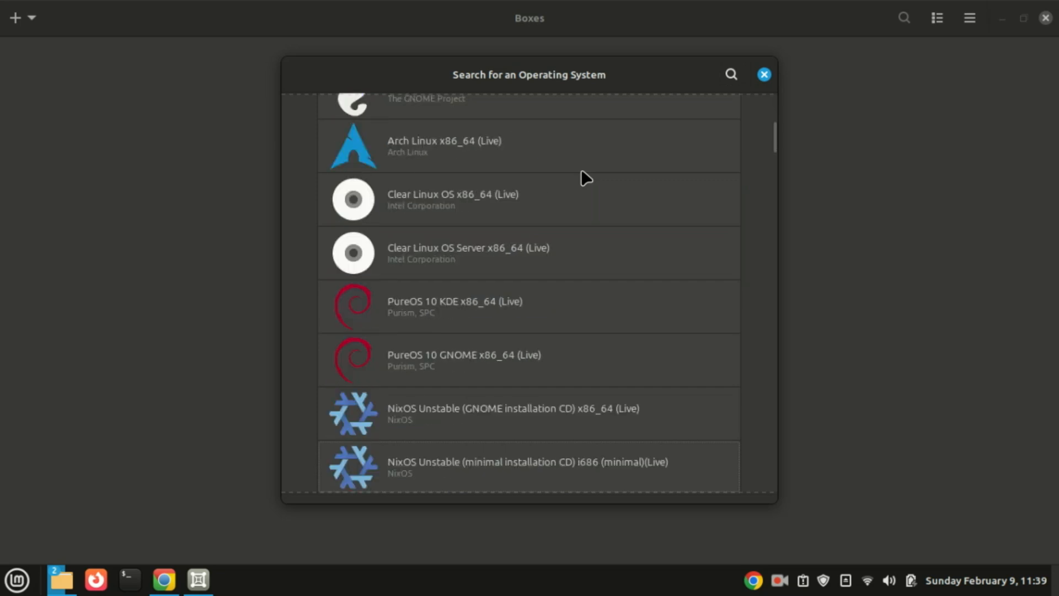
scroll(582, 171, down, 9)
scroll(581, 169, down, 3)
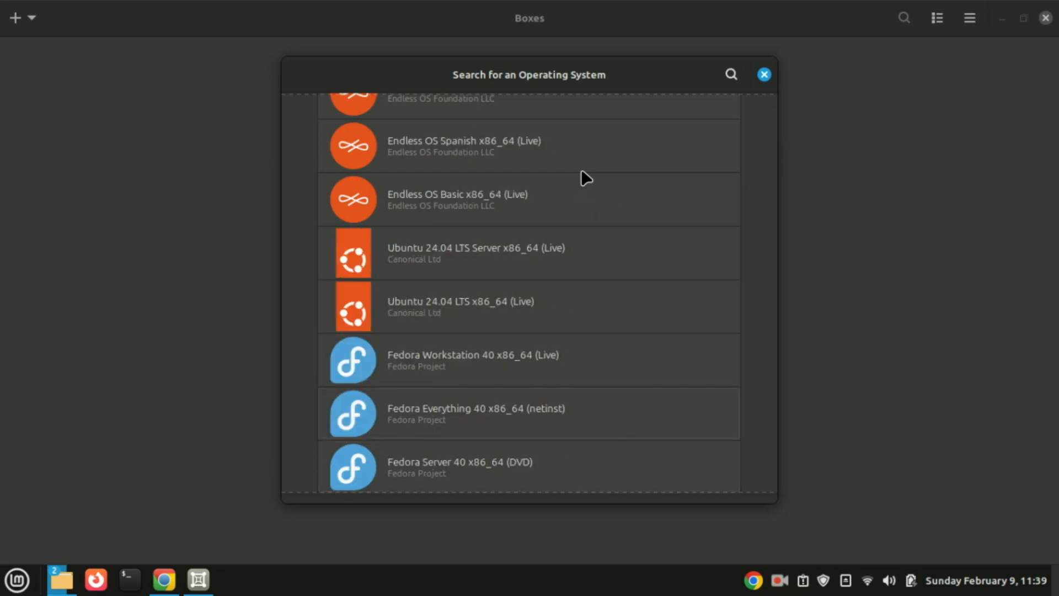
scroll(581, 171, down, 3)
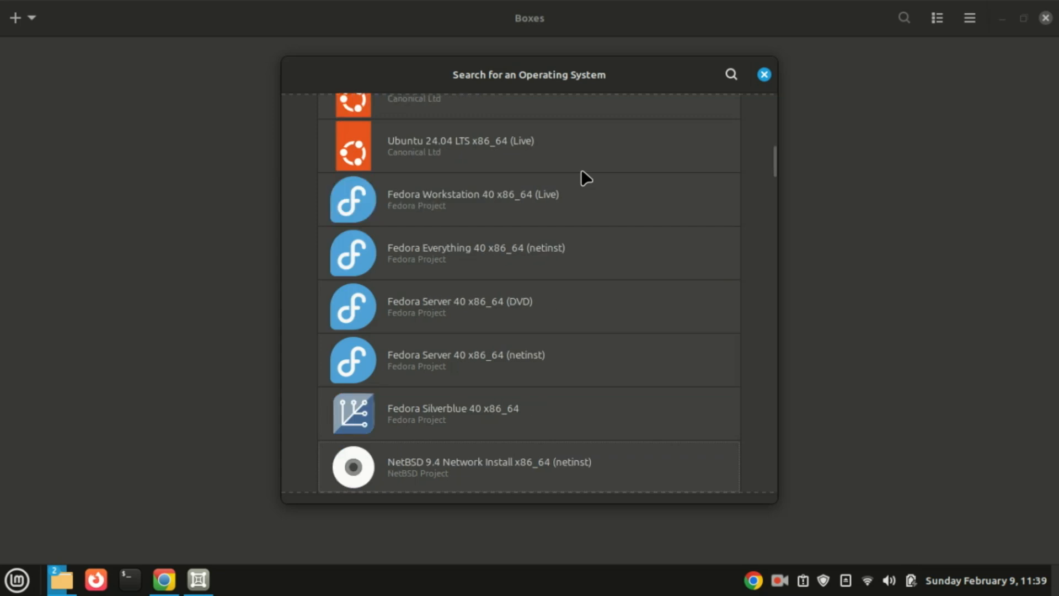
click(491, 195)
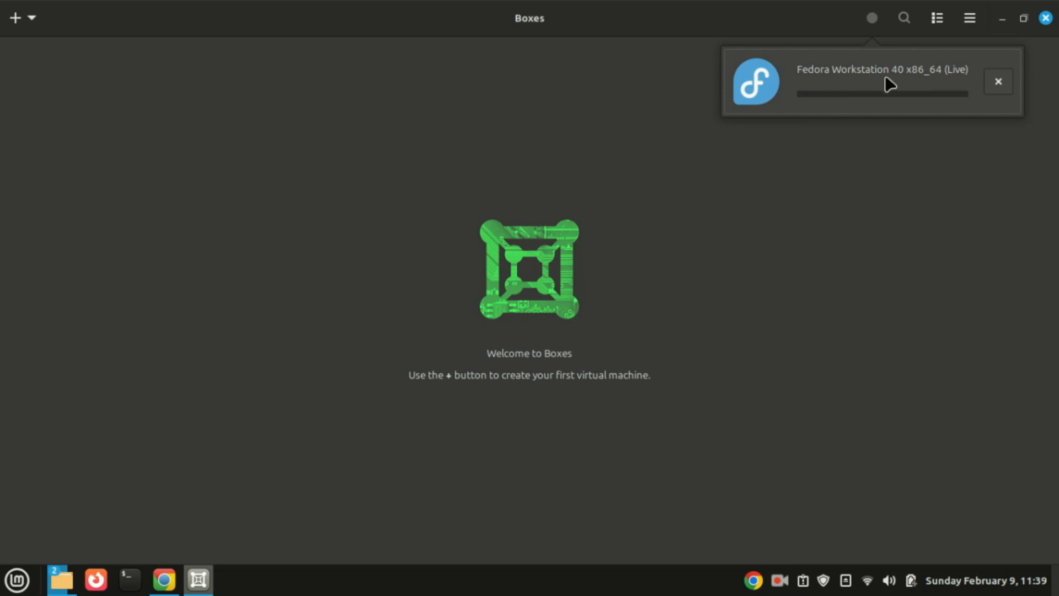
click(998, 83)
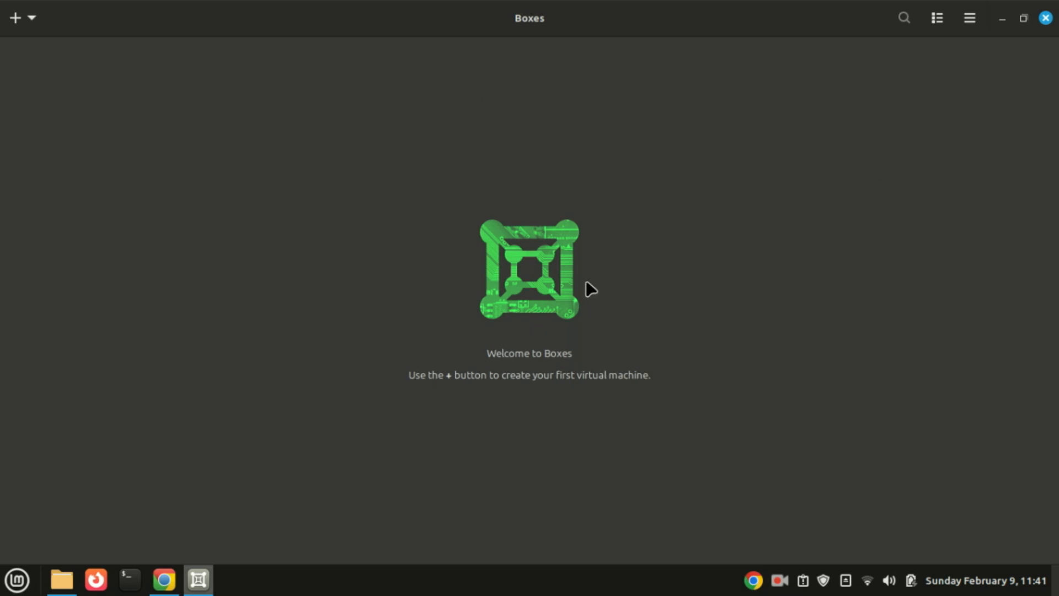
Step: Begin a new virtual machine from the file kali-linux-2024.3-live-amd64.iso in the Downloads folder
click(27, 26)
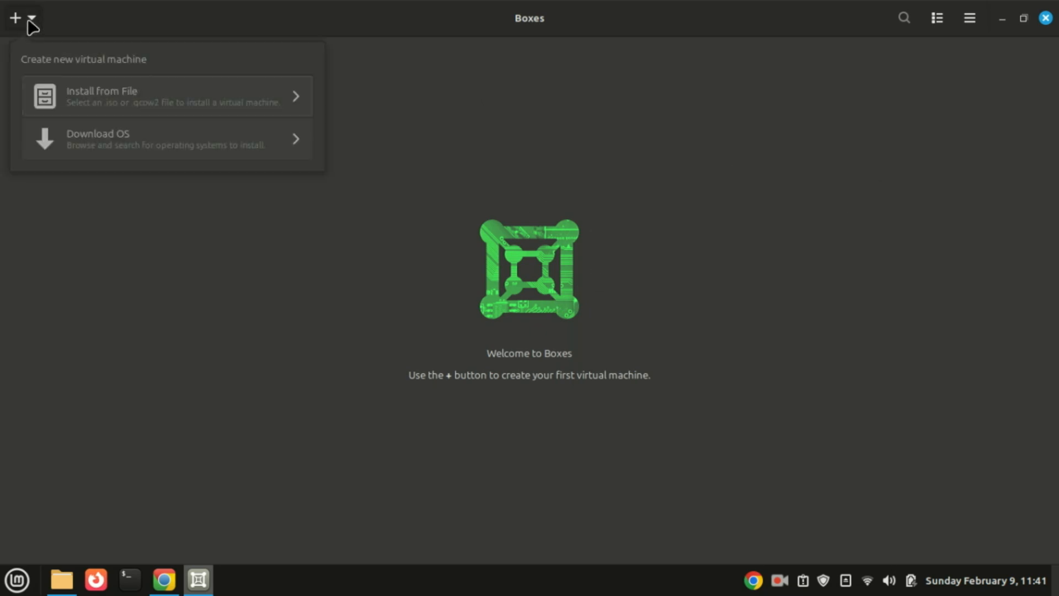
click(162, 105)
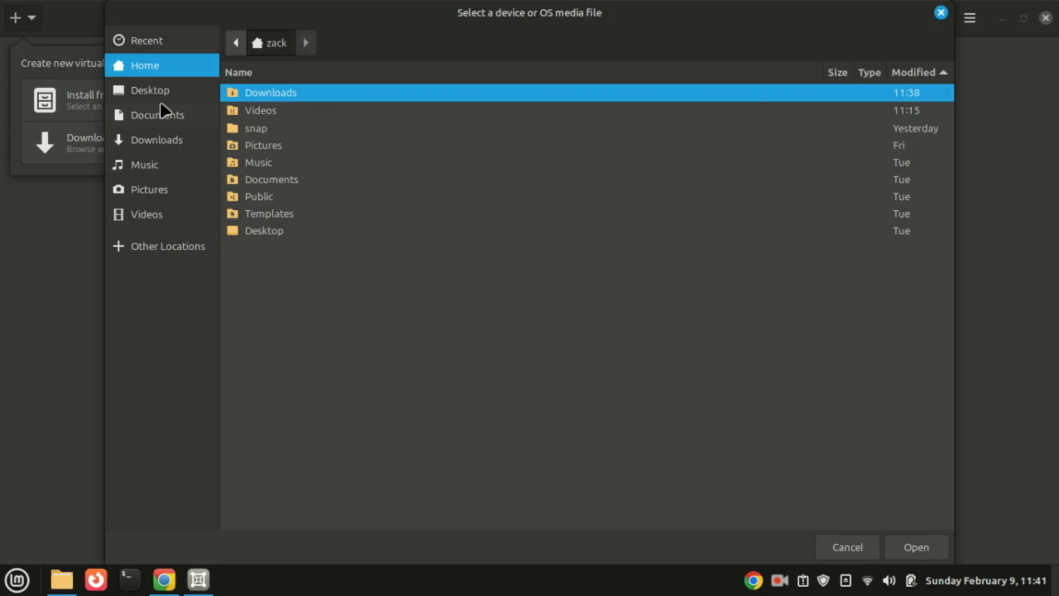
click(168, 135)
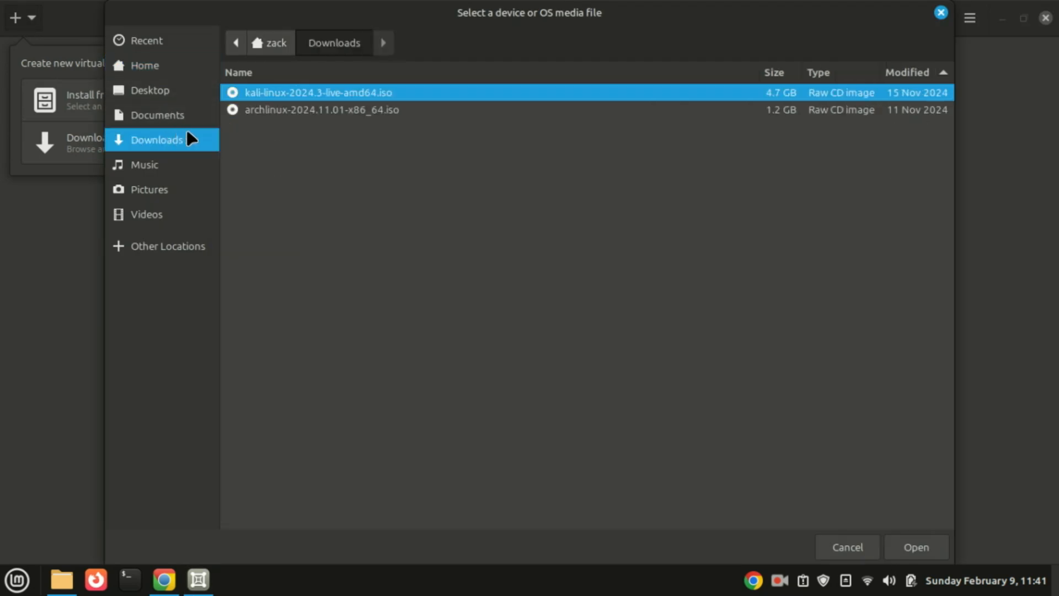
double_click(310, 92)
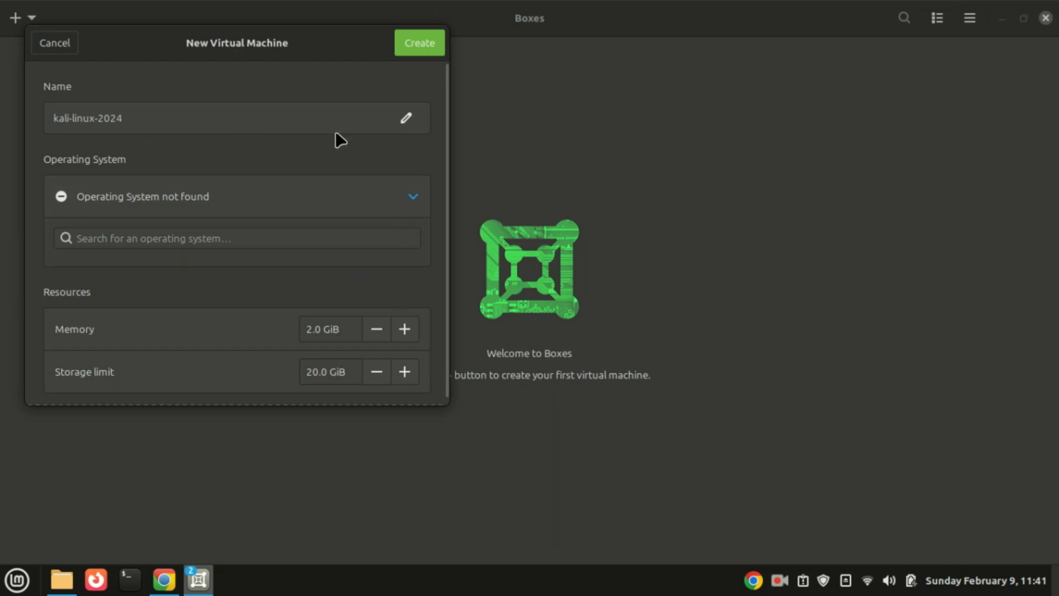
Step: Set the new virtual machine's memory to 3.0 GiB and create it
drag(284, 52, 448, 73)
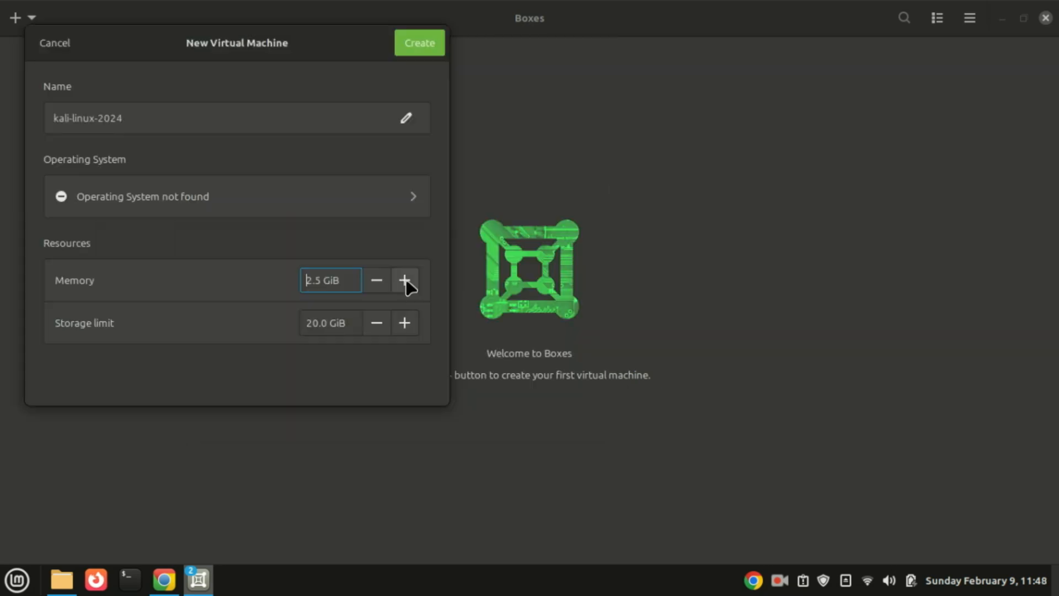
click(406, 282)
click(406, 283)
click(413, 44)
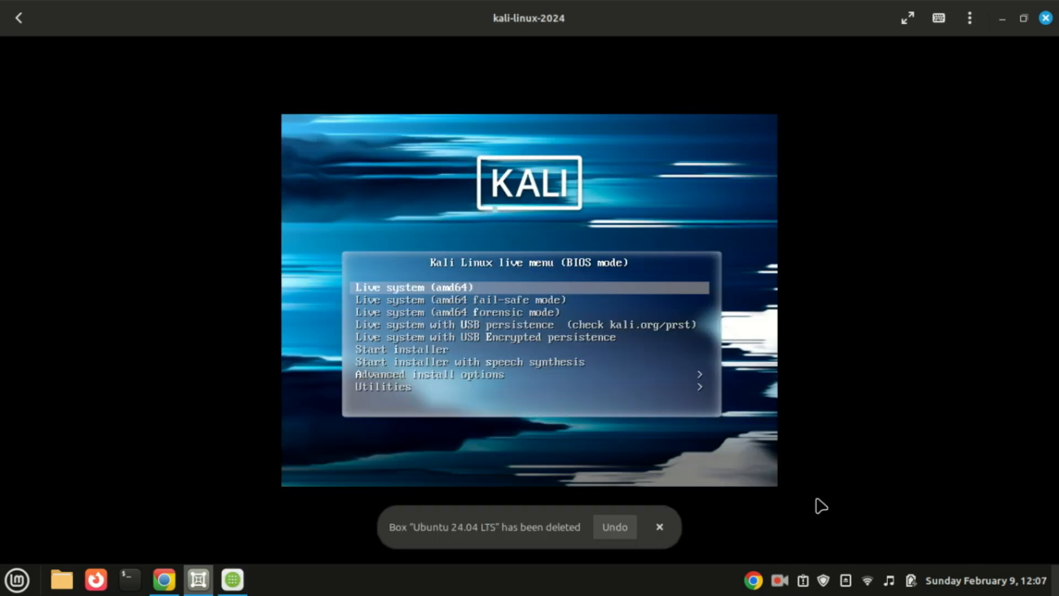
Step: Choose Start installer in the Kali Linux live boot menu and launch it
key(Down)
key(Down)
key(Down)
key(Down)
key(Down)
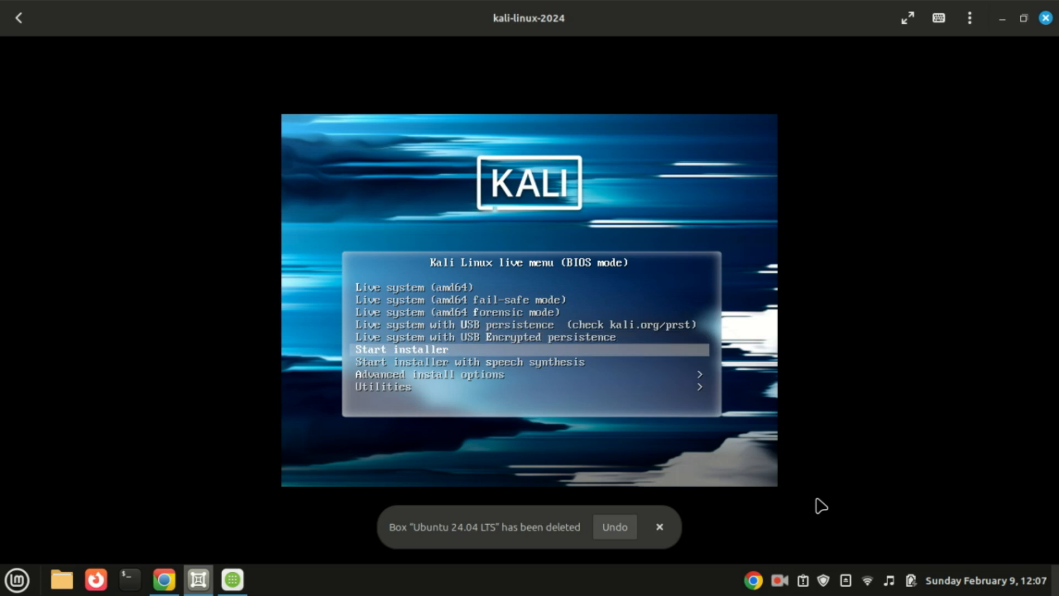
key(Return)
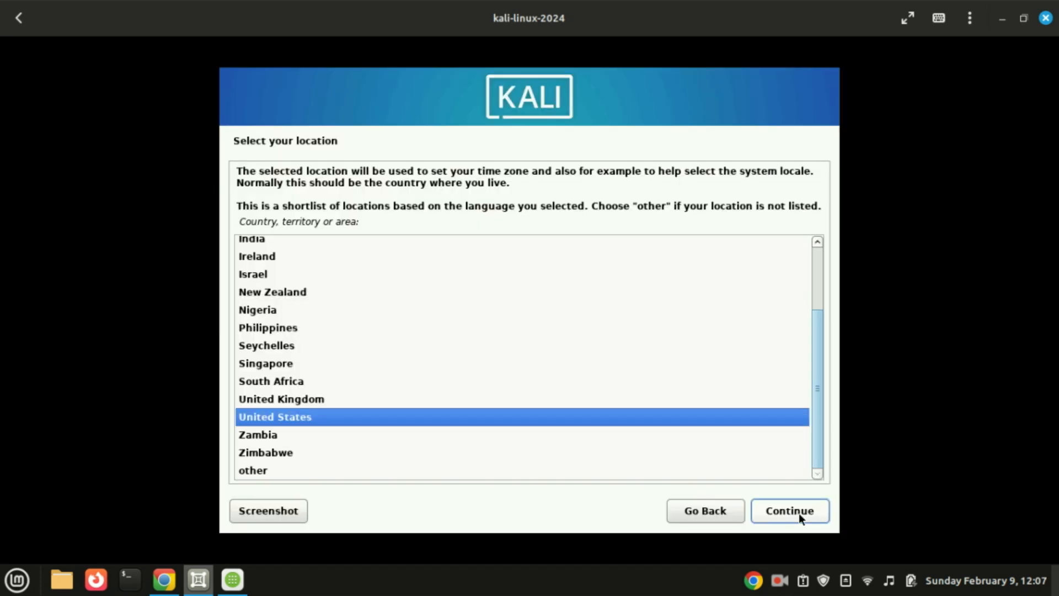
Step: Set the installation location to Zambia and accept American English as the keymap
click(551, 430)
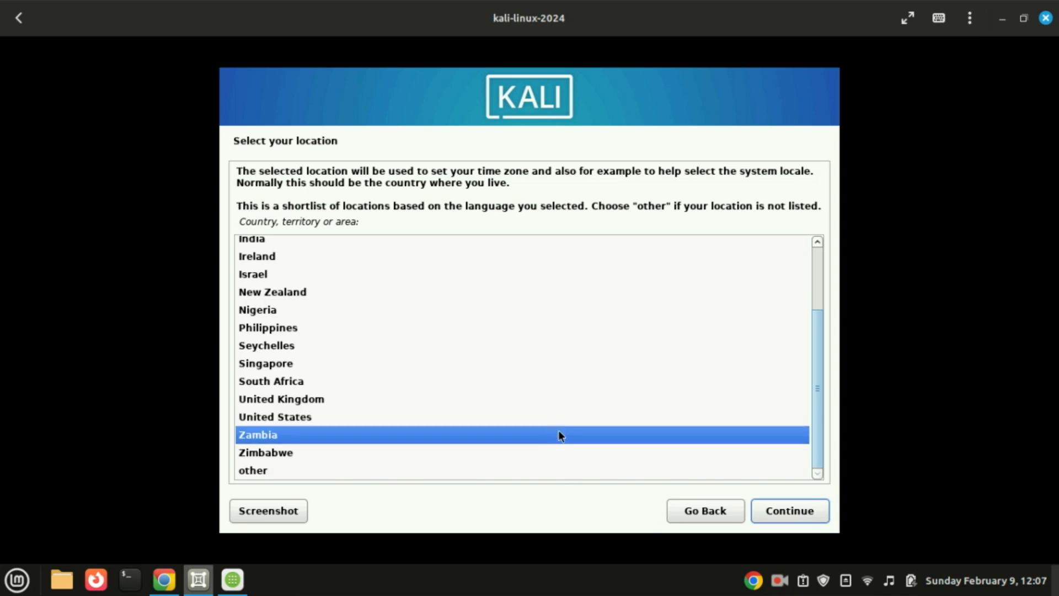
click(795, 510)
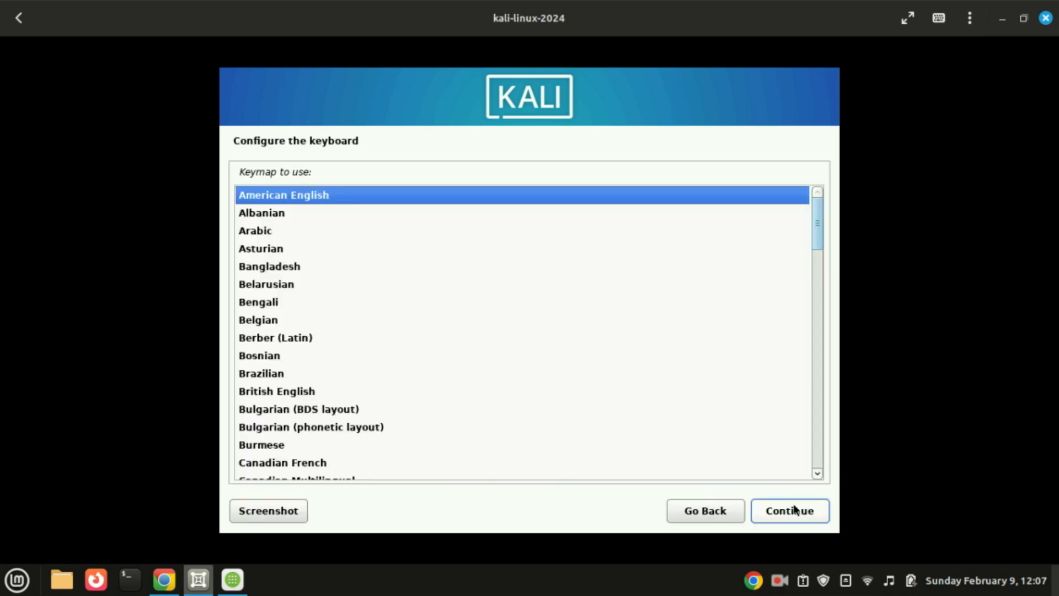
click(795, 509)
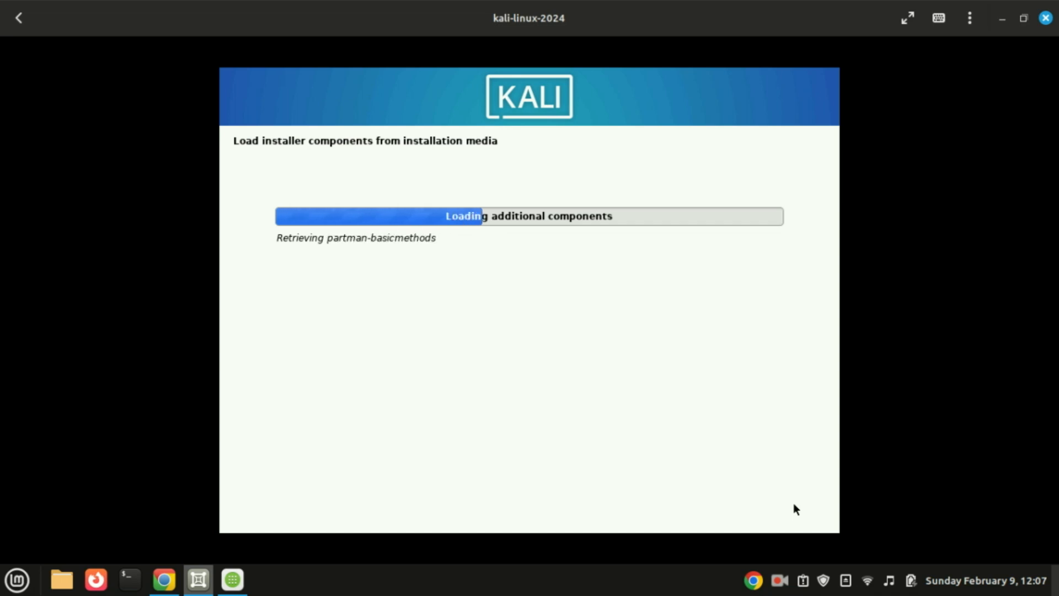
Step: Enter the new user's password in the installer, re-enter it for verification, and submit it
text(li)
text(●●●●●●●●)
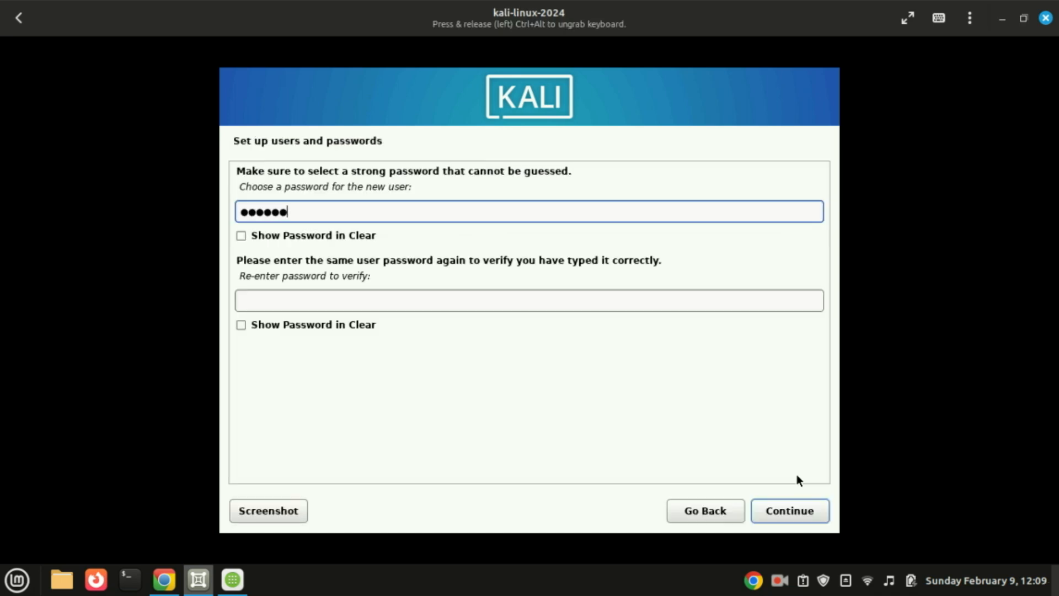
key(Tab)
key(Tab)
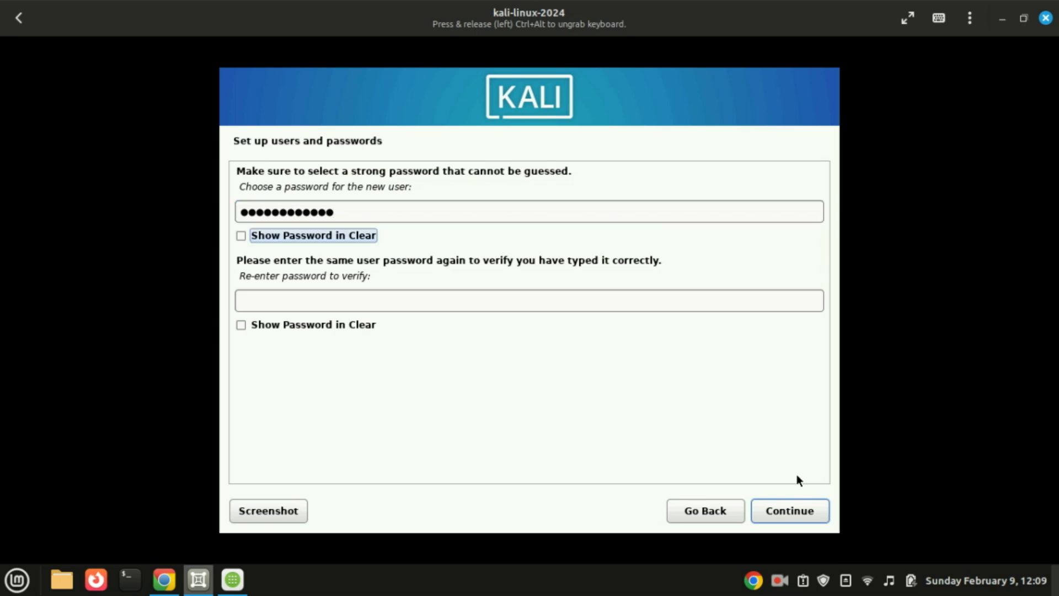
text(●●●●)
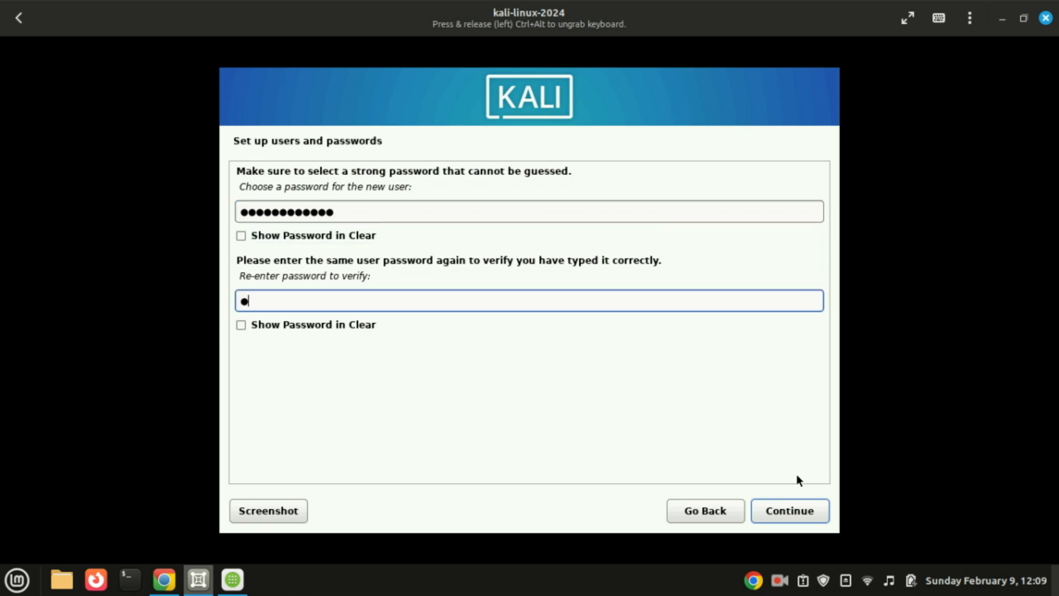
text(●●●●●●●●)
key(Return)
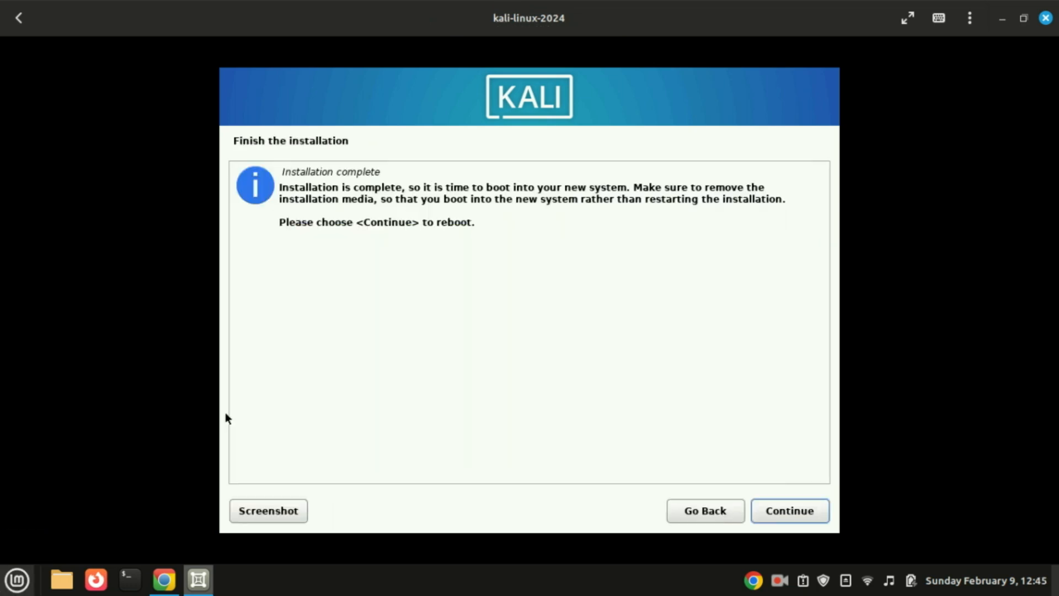
Step: Permanently delete kali-linux-2024.3-live-amd64.iso from the Downloads folder in the file manager, and minimize that window
click(225, 414)
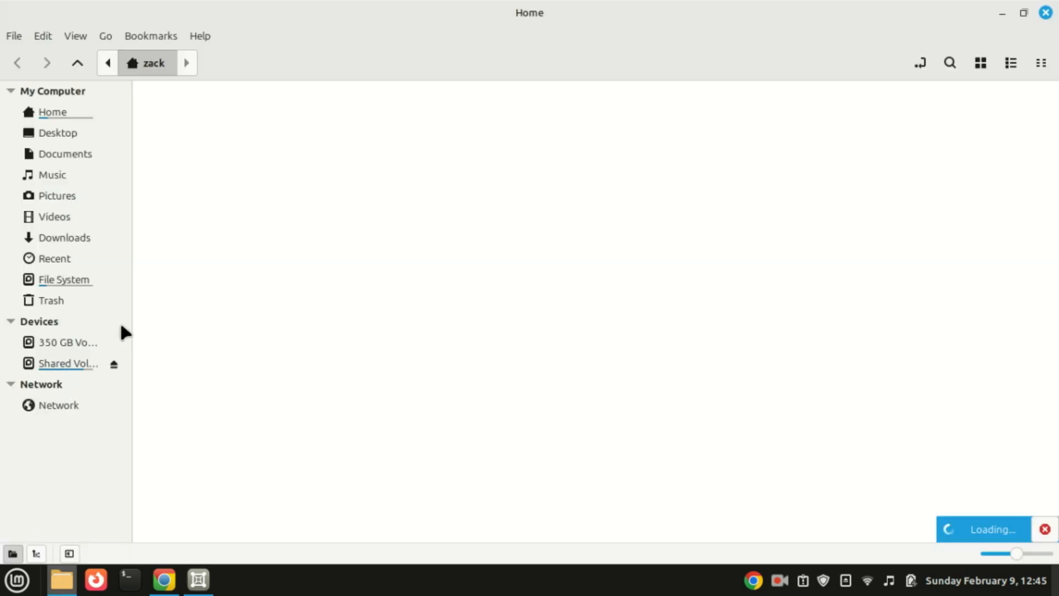
click(78, 237)
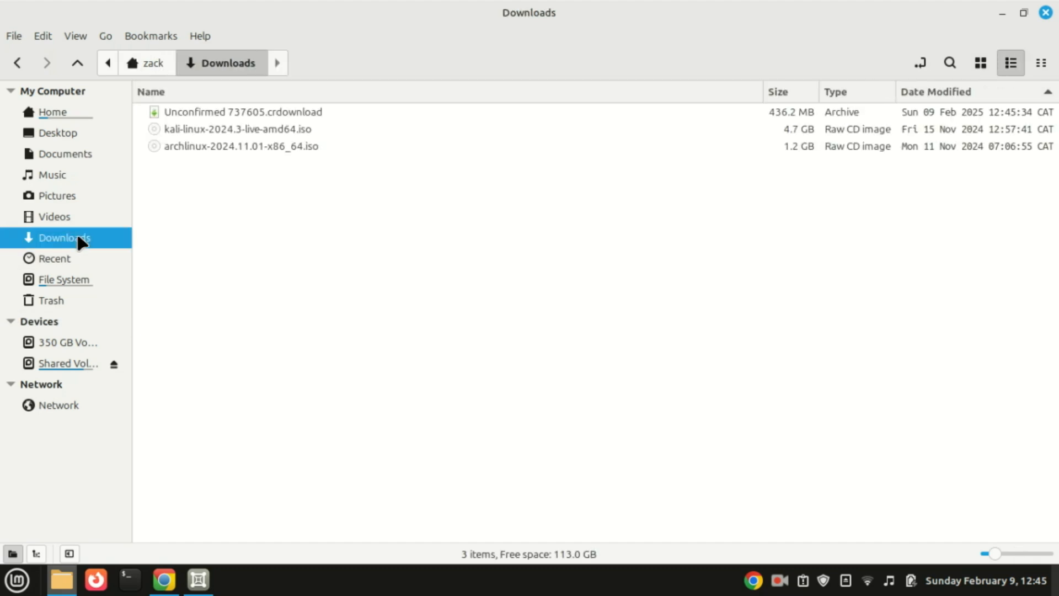
click(209, 140)
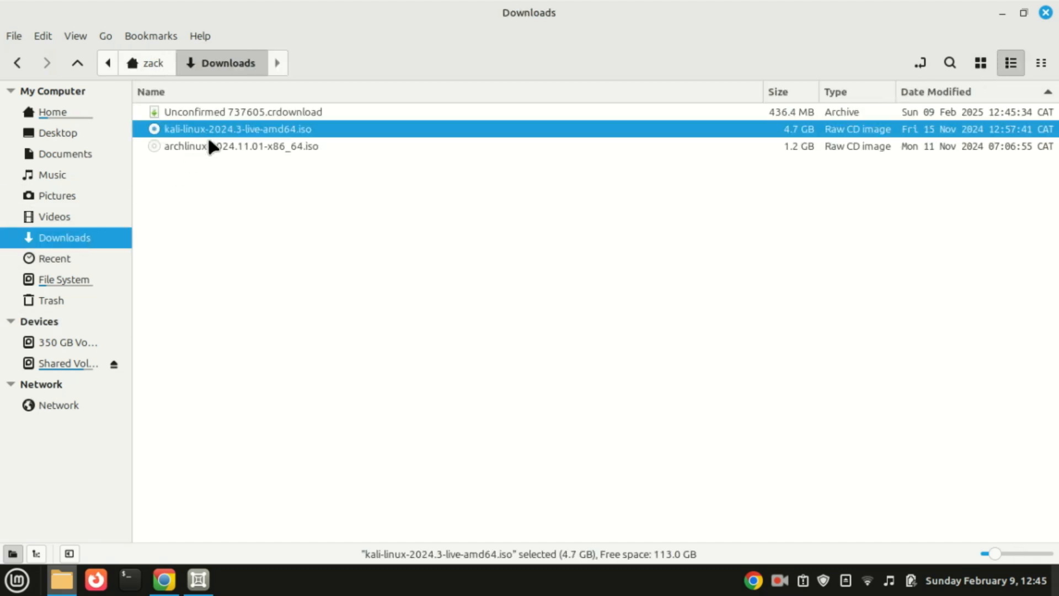
key(shift+Delete)
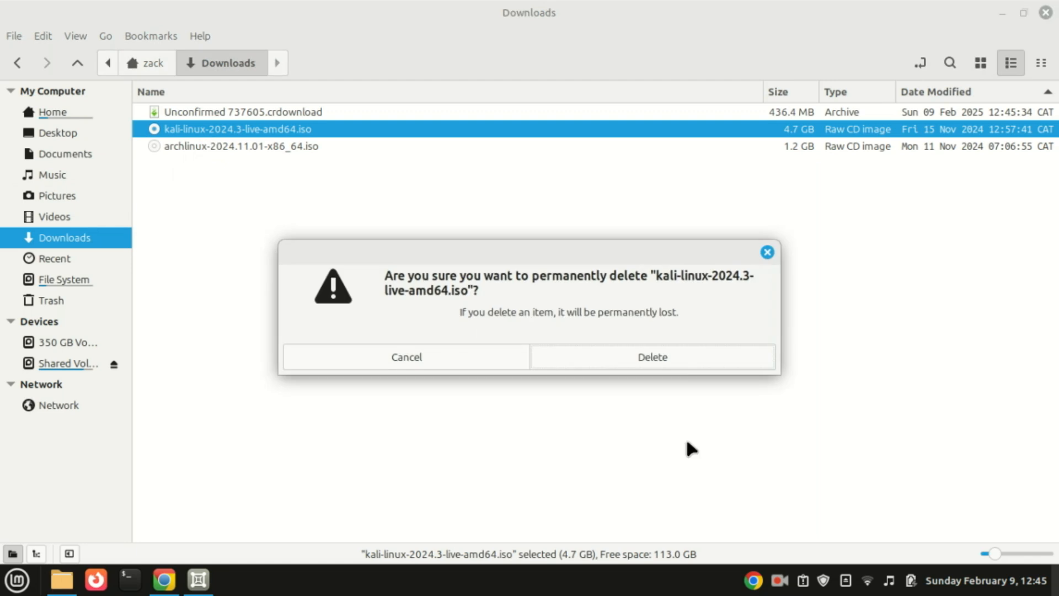
click(681, 361)
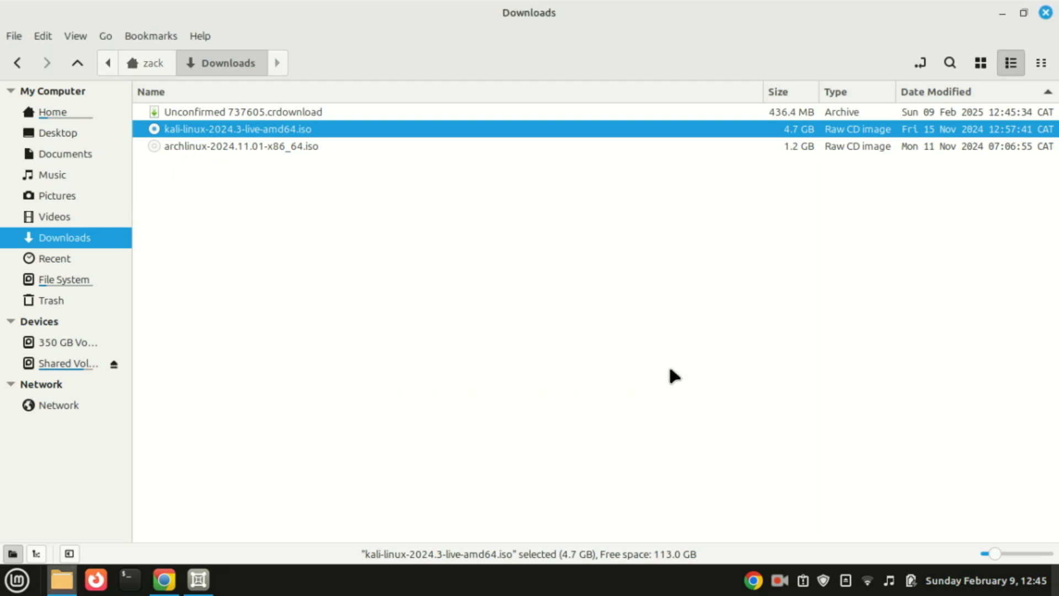
click(650, 166)
click(1002, 12)
Step: Finish the installation by rebooting the virtual machine, and log in to Kali with the account's username and password
click(799, 510)
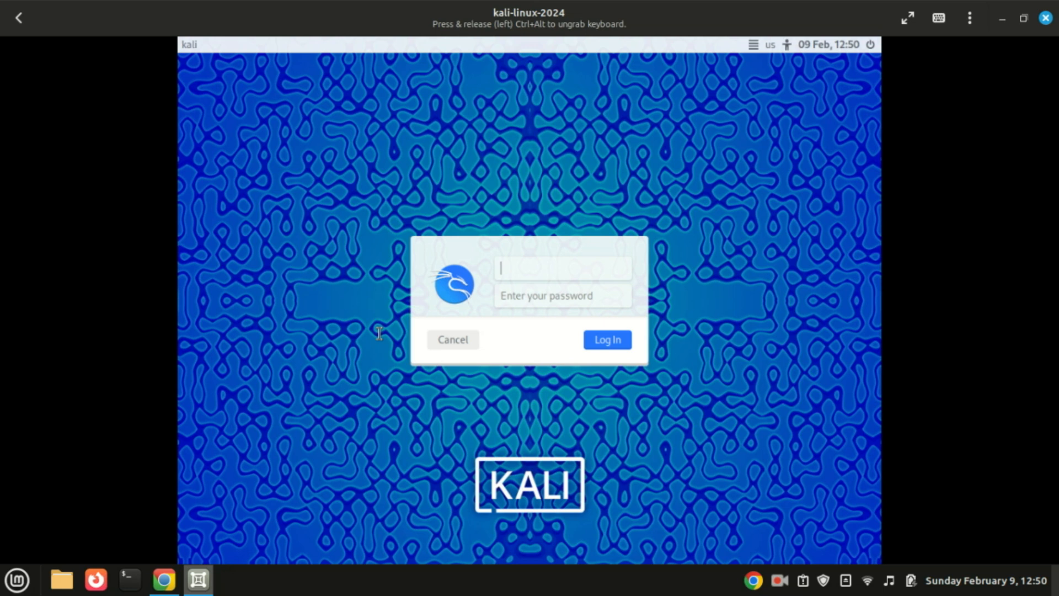
text(zack)
key(Tab)
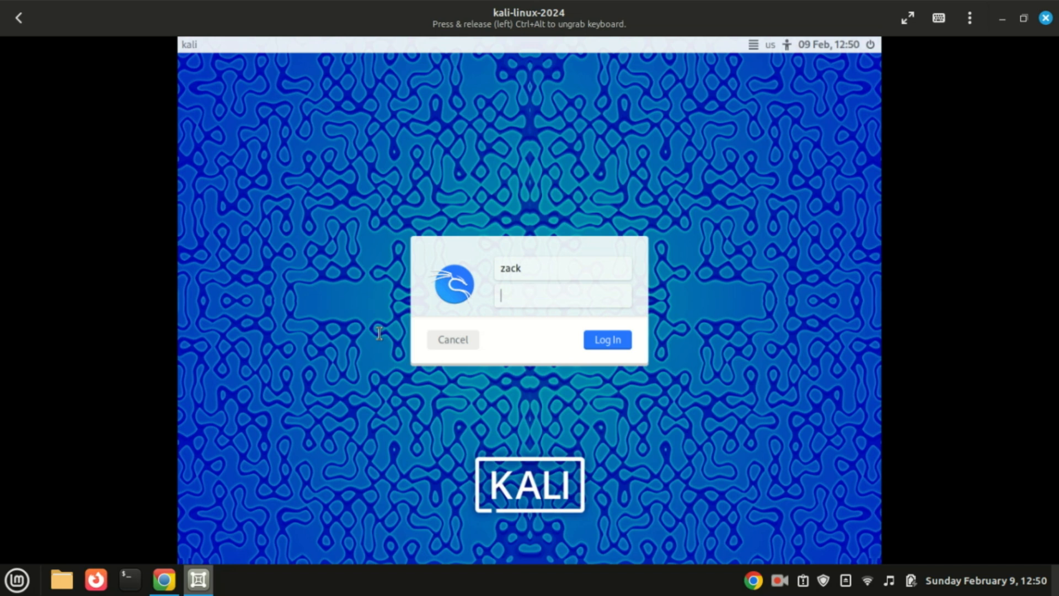
key(Caps_Lock)
text(•)
key(Caps_Lock)
text(••••••••••••)
click(604, 346)
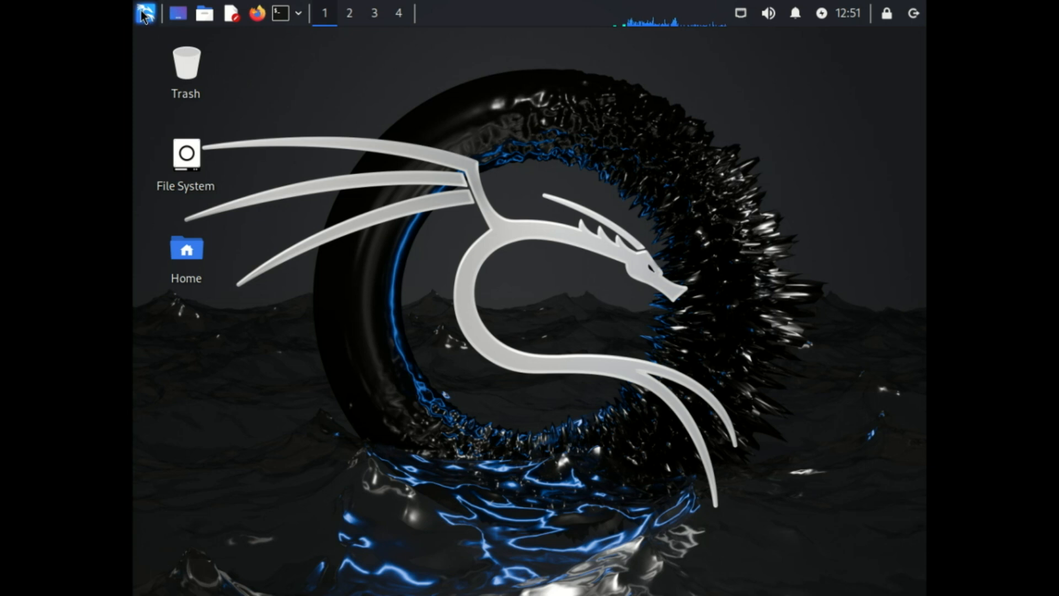
Step: Open Kali's applications menu and look through its tool categories
click(188, 48)
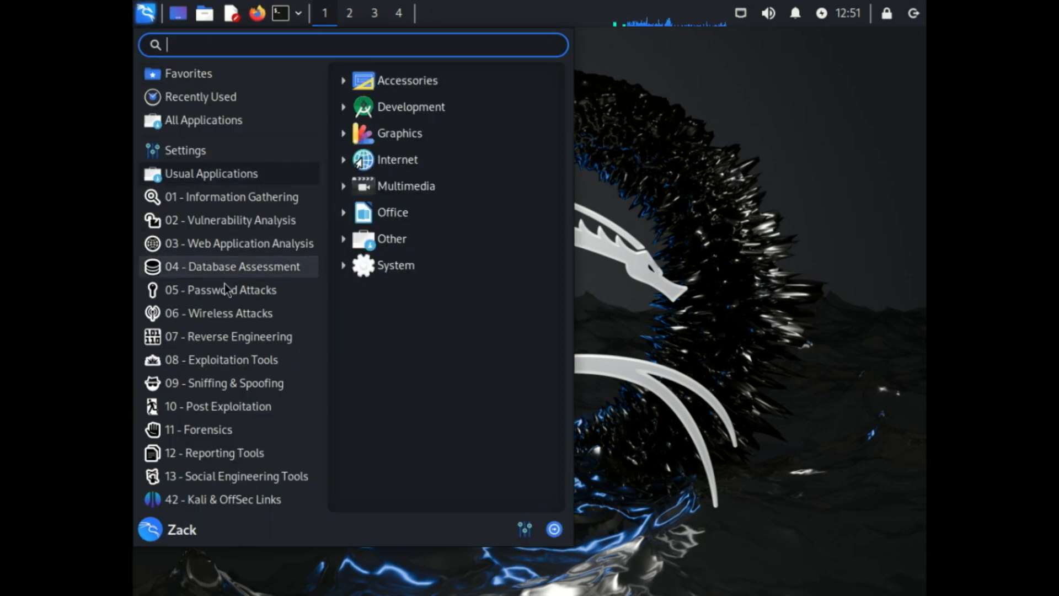
mouse_move(230, 269)
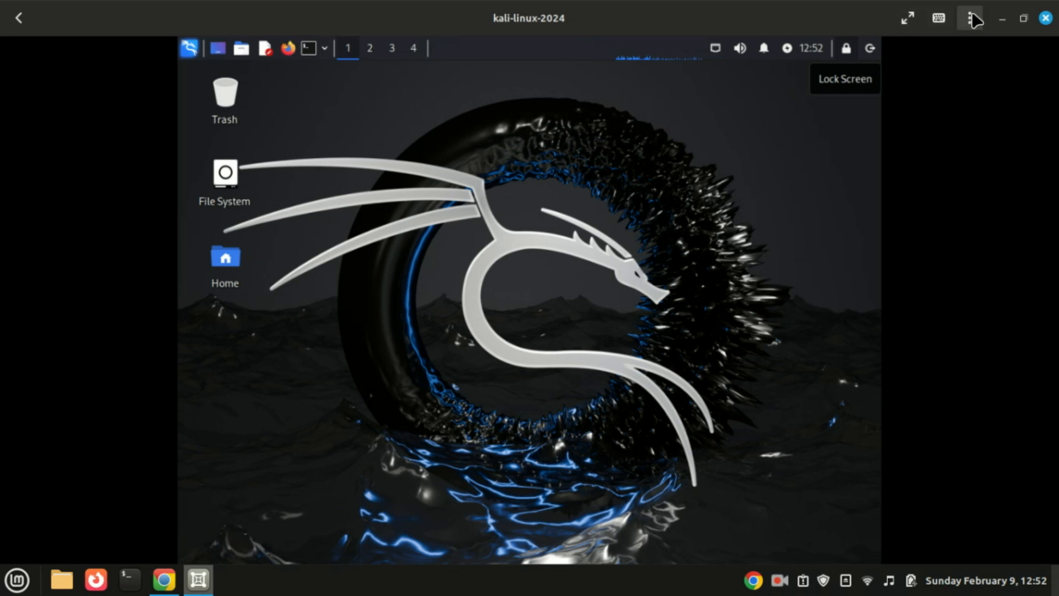
Step: Create a first snapshot of the kali-linux-2024 virtual machine in its preferences
click(971, 19)
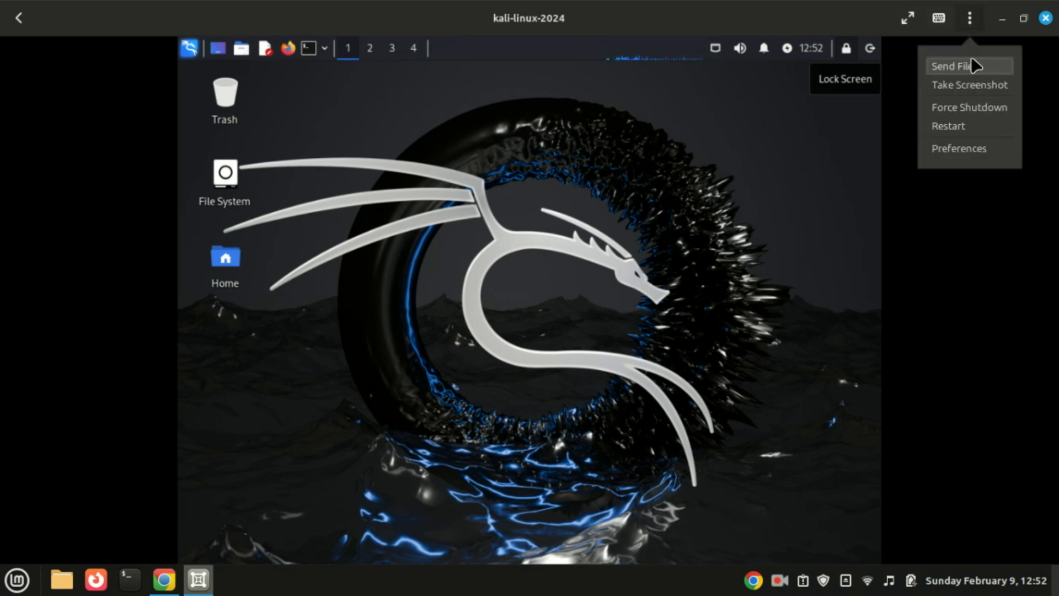
click(961, 148)
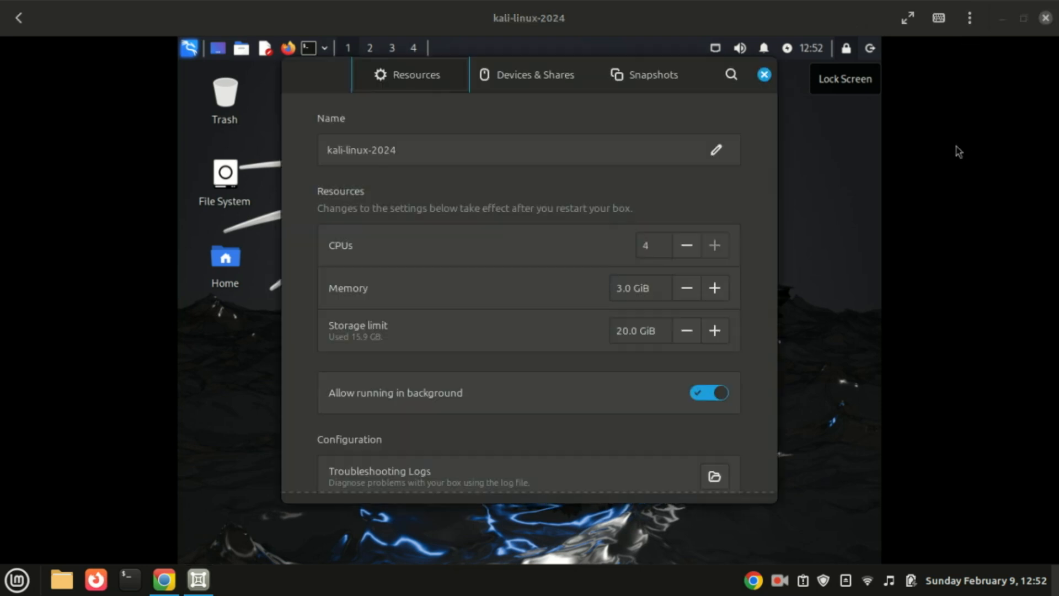
click(654, 76)
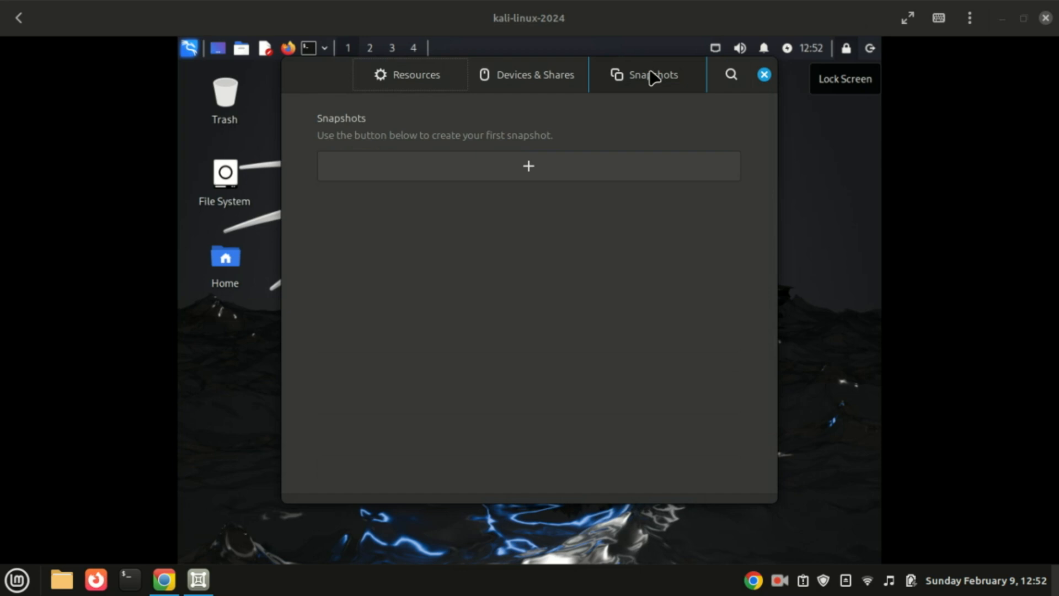
click(528, 166)
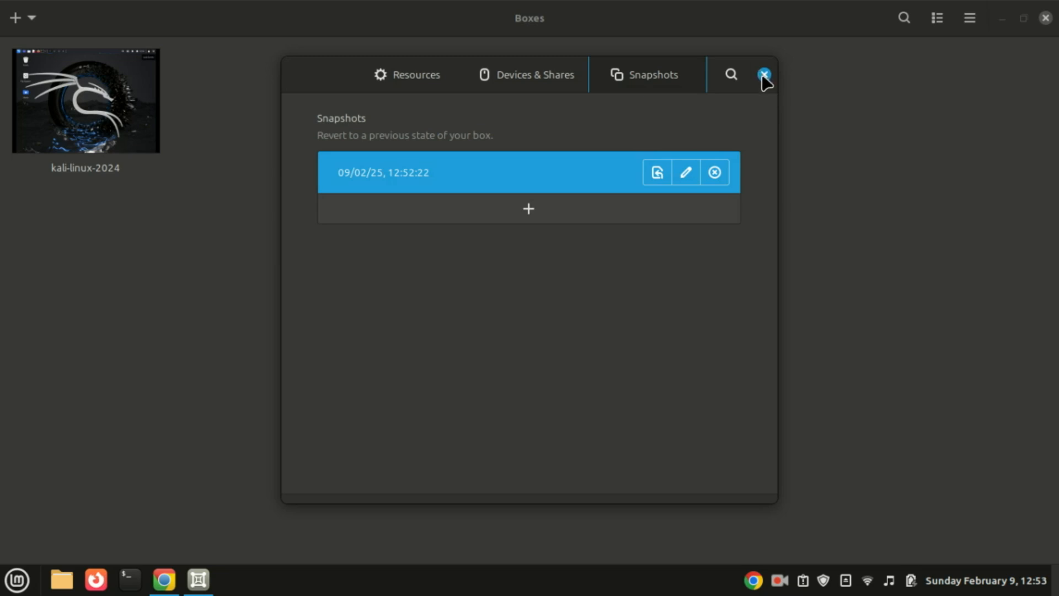
Step: Review the Resources preferences of kali-linux-2024 down to the Configuration section
drag(762, 75, 741, 87)
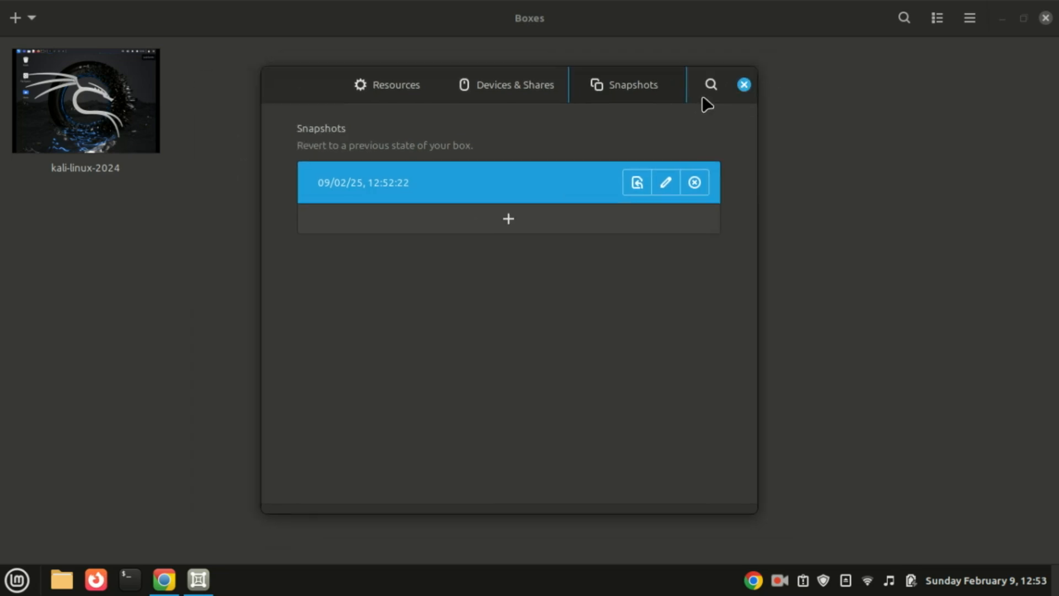
drag(528, 82, 534, 57)
click(419, 56)
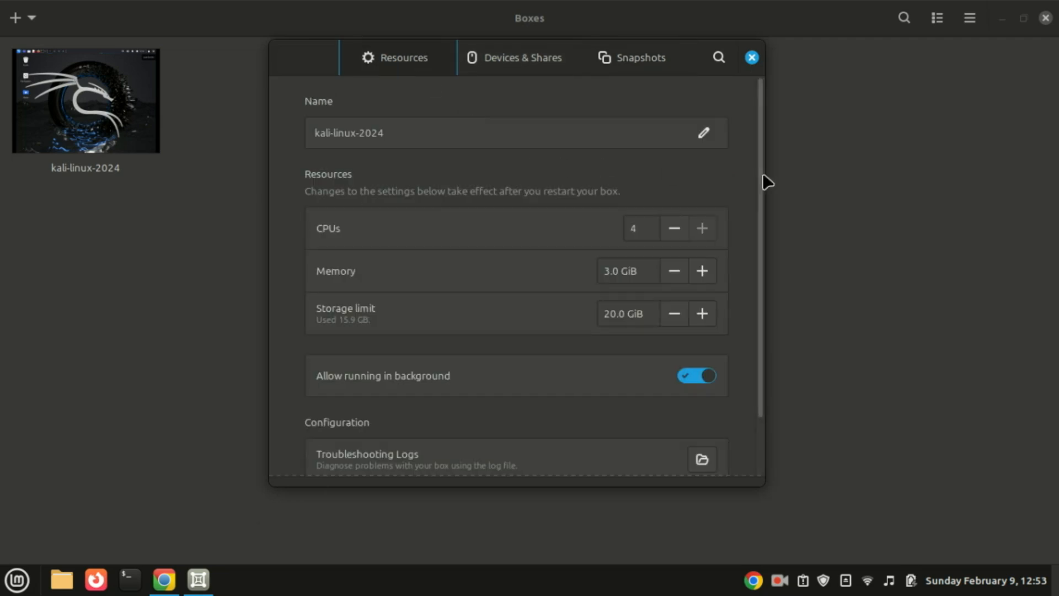
drag(761, 174, 760, 245)
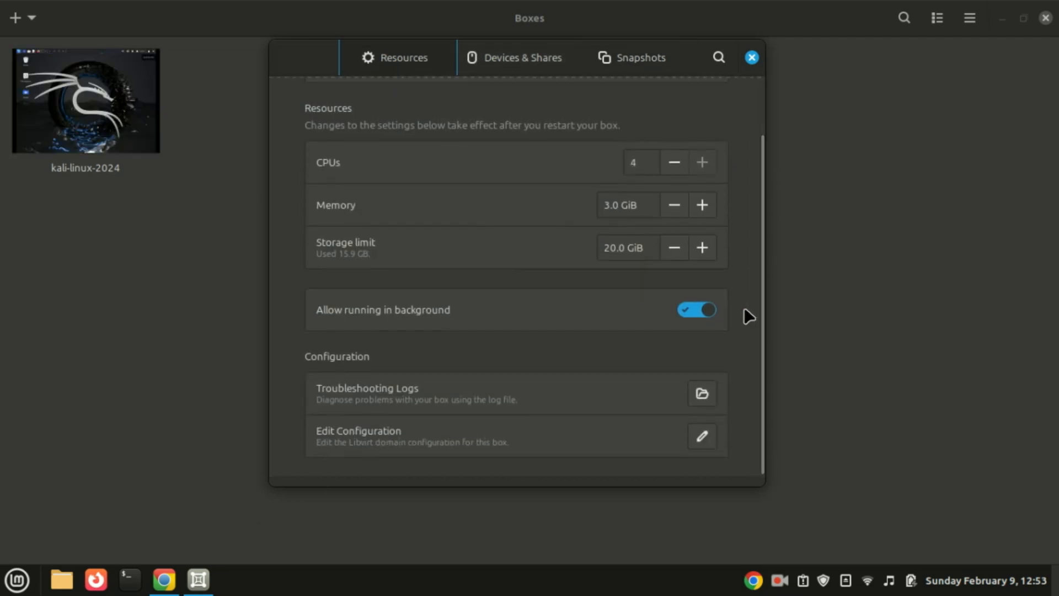